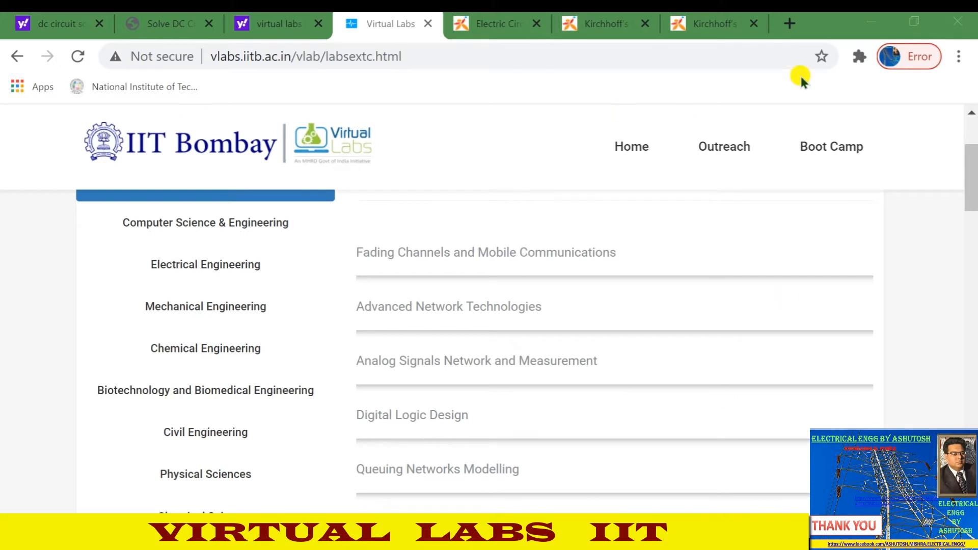
Step: Review the "virtual labs iit" search results and browse the Electronics & Communications lab list on the IIT Bombay Virtual Labs site
{"action": "left_click", "coordinate": [268, 29]}
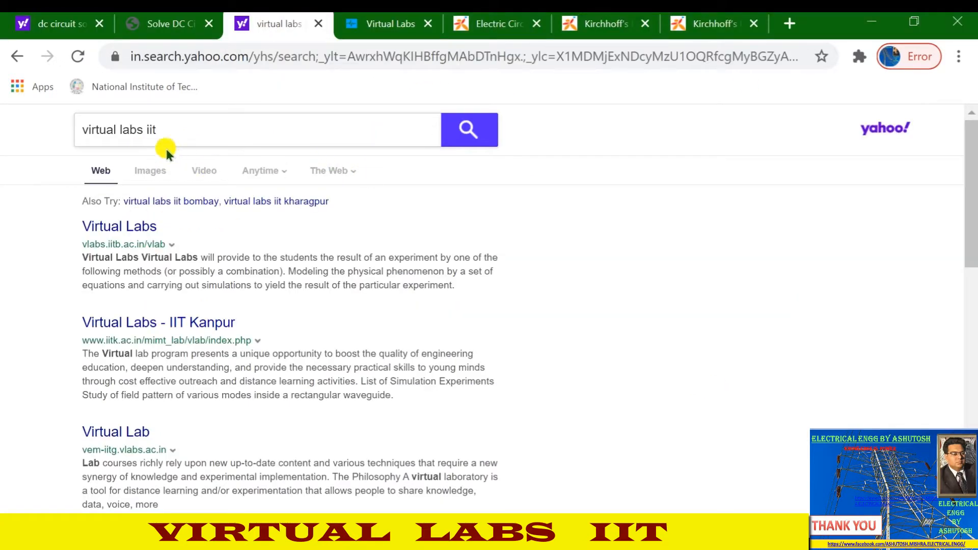
{"action": "left_click", "coordinate": [379, 27]}
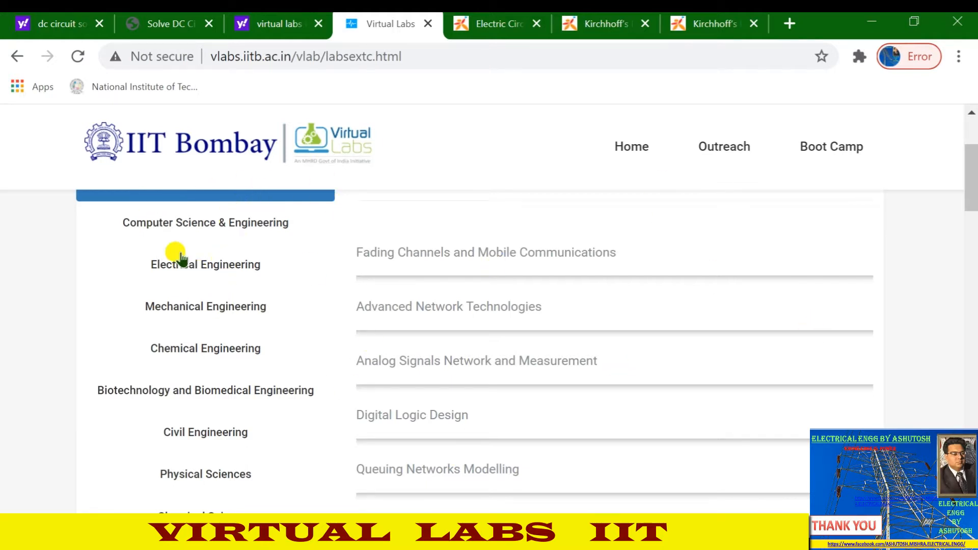
{"action": "scroll", "coordinate": [224, 288], "scroll_direction": "down", "scroll_amount": 3}
{"action": "scroll", "coordinate": [246, 240], "scroll_direction": "up", "scroll_amount": 6}
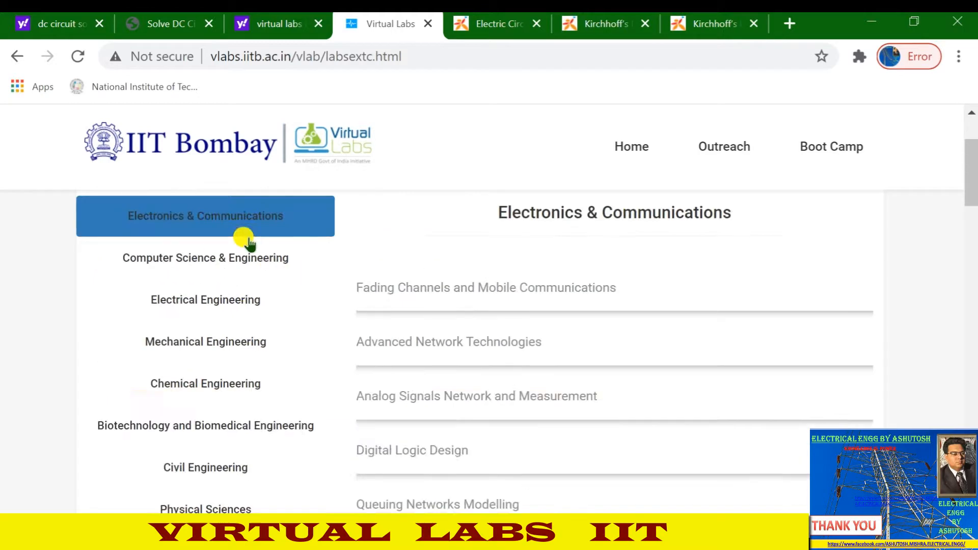
{"action": "scroll", "coordinate": [432, 357], "scroll_direction": "down", "scroll_amount": 3}
{"action": "scroll", "coordinate": [244, 220], "scroll_direction": "up", "scroll_amount": 3}
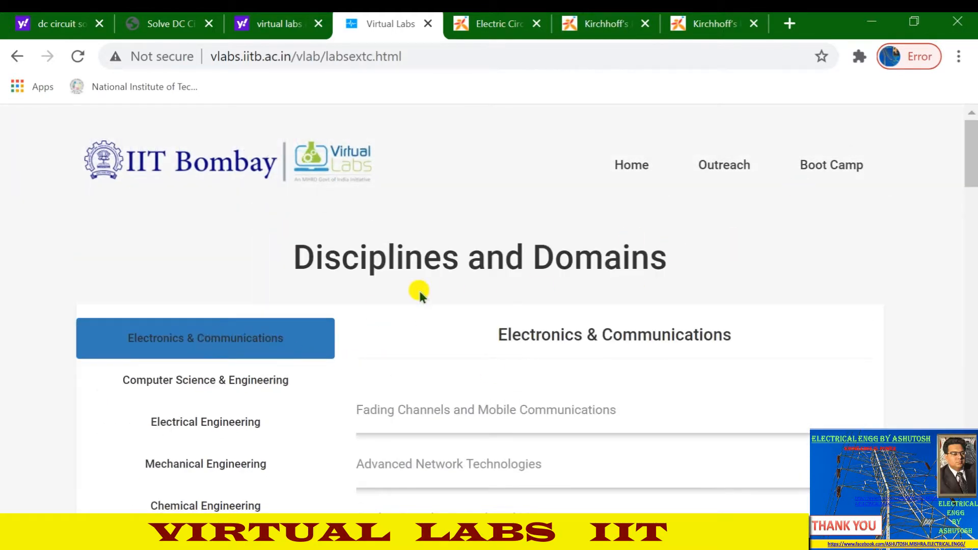
{"action": "scroll", "coordinate": [407, 285], "scroll_direction": "down", "scroll_amount": 3}
{"action": "scroll", "coordinate": [568, 285], "scroll_direction": "down", "scroll_amount": 3}
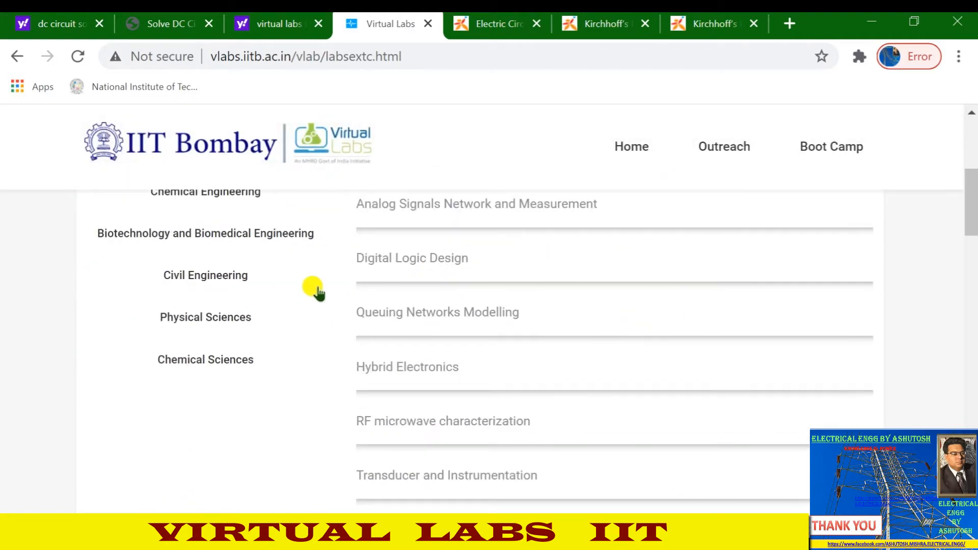
{"action": "scroll", "coordinate": [438, 365], "scroll_direction": "down", "scroll_amount": 3}
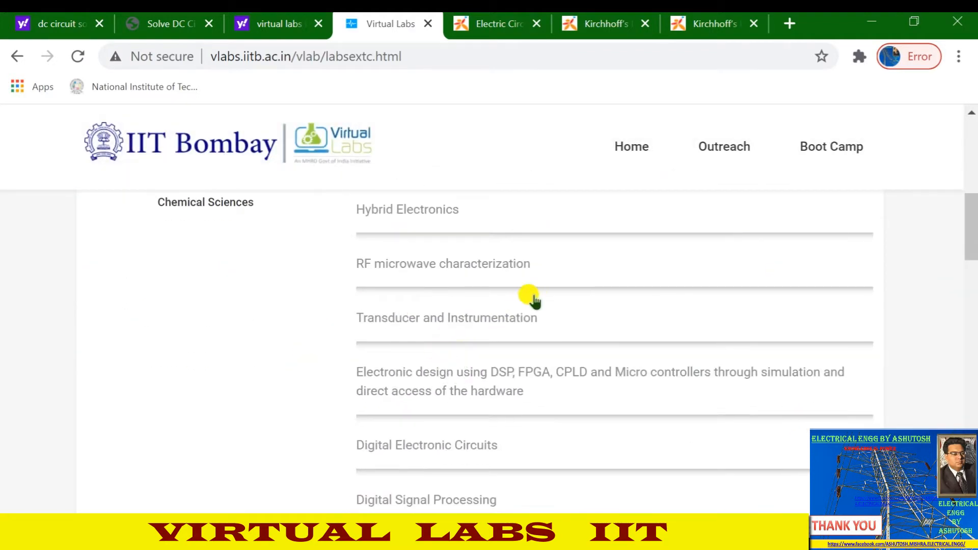
{"action": "scroll", "coordinate": [533, 301], "scroll_direction": "down", "scroll_amount": 6}
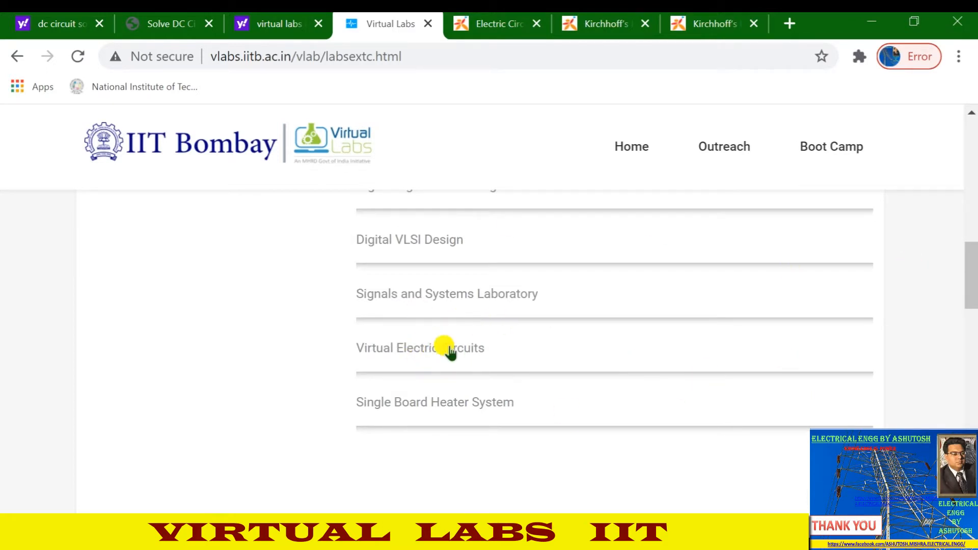
Step: Look through the experiments listed on Amrita's Electric Circuits Virtual Lab (Pilot) page, down to Kirchhoff's Laws
{"action": "left_click", "coordinate": [494, 31]}
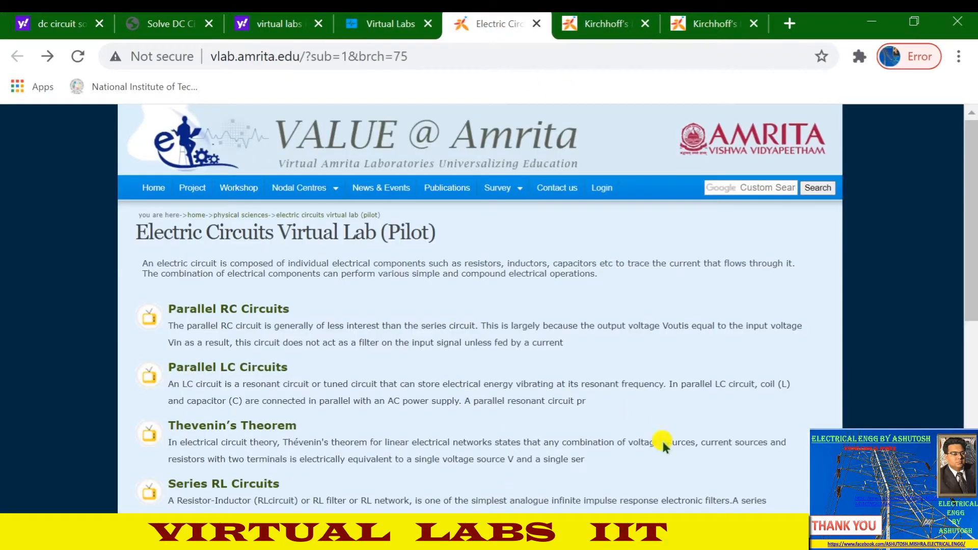
{"action": "scroll", "coordinate": [284, 308], "scroll_direction": "down", "scroll_amount": 3}
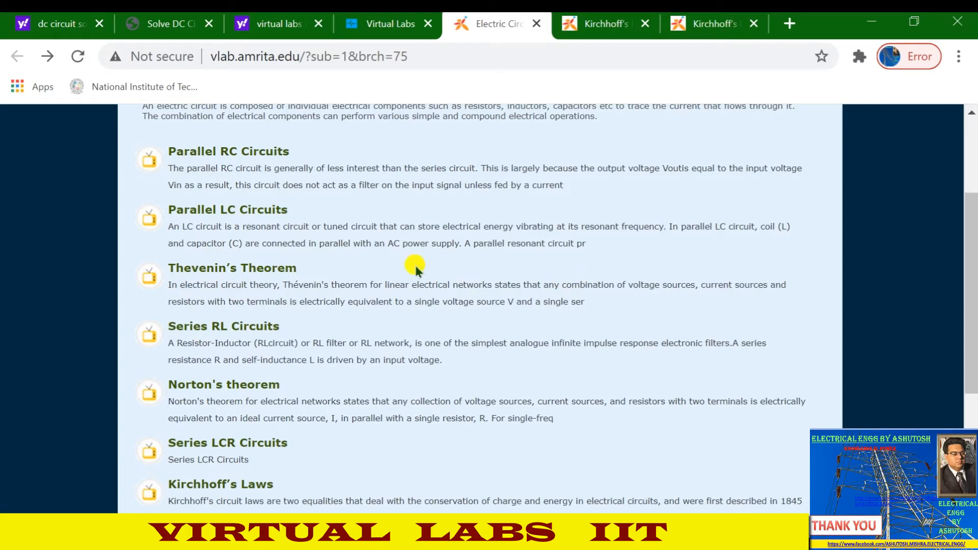
{"action": "scroll", "coordinate": [415, 264], "scroll_direction": "down", "scroll_amount": 3}
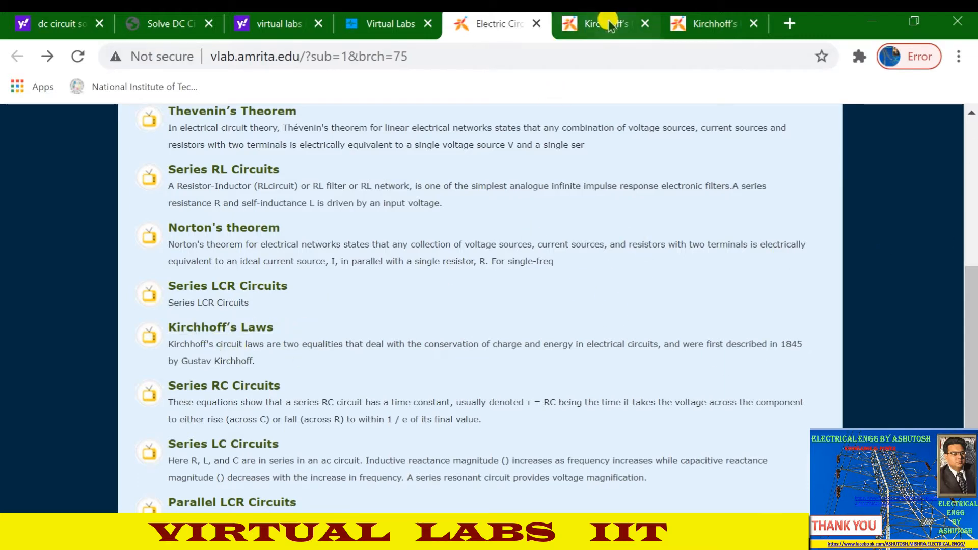
Step: Read the Kirchhoff's Laws theory page through Example 1 and dismiss the OneSafe PC Cleaner notification
{"action": "left_click", "coordinate": [582, 27]}
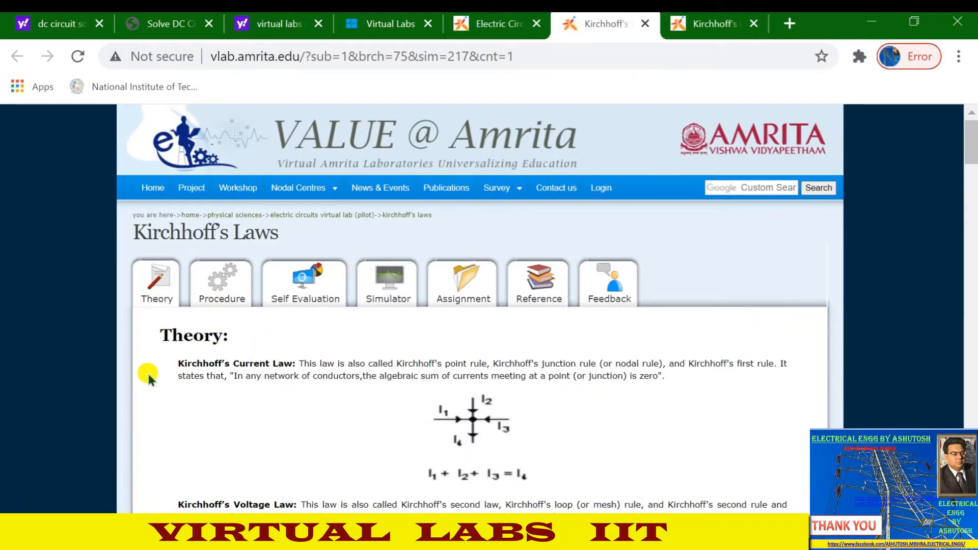
{"action": "scroll", "coordinate": [509, 270], "scroll_direction": "down", "scroll_amount": 3}
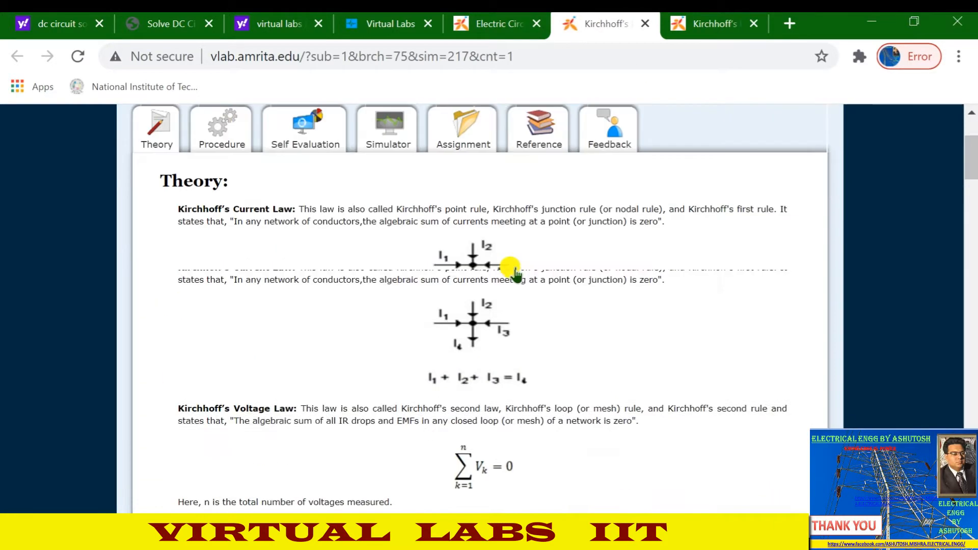
{"action": "scroll", "coordinate": [384, 192], "scroll_direction": "up", "scroll_amount": 3}
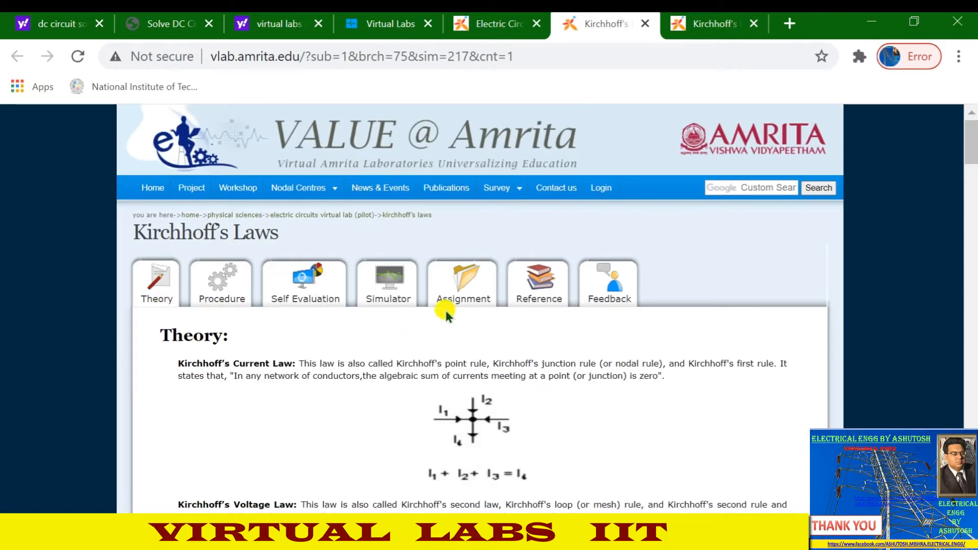
{"action": "scroll", "coordinate": [475, 250], "scroll_direction": "down", "scroll_amount": 3}
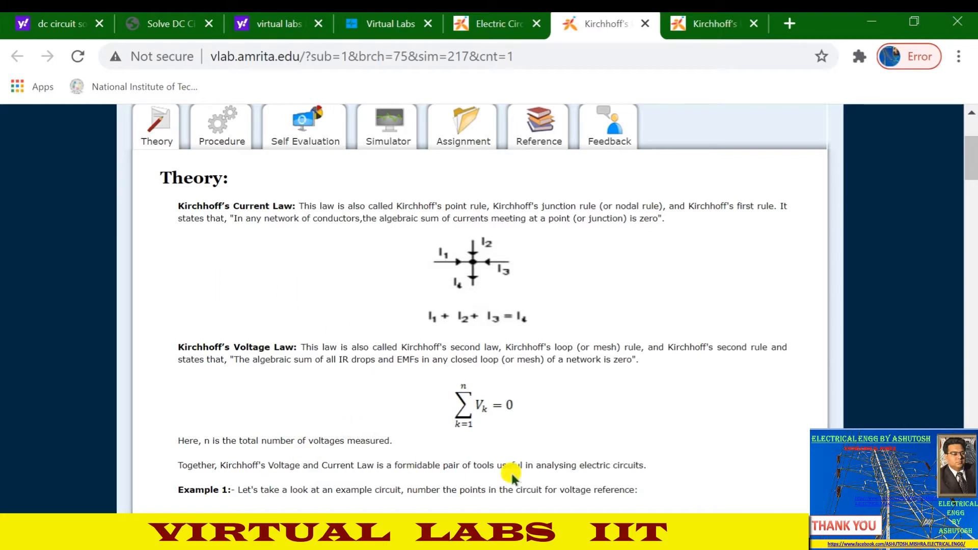
{"action": "scroll", "coordinate": [462, 318], "scroll_direction": "down", "scroll_amount": 5}
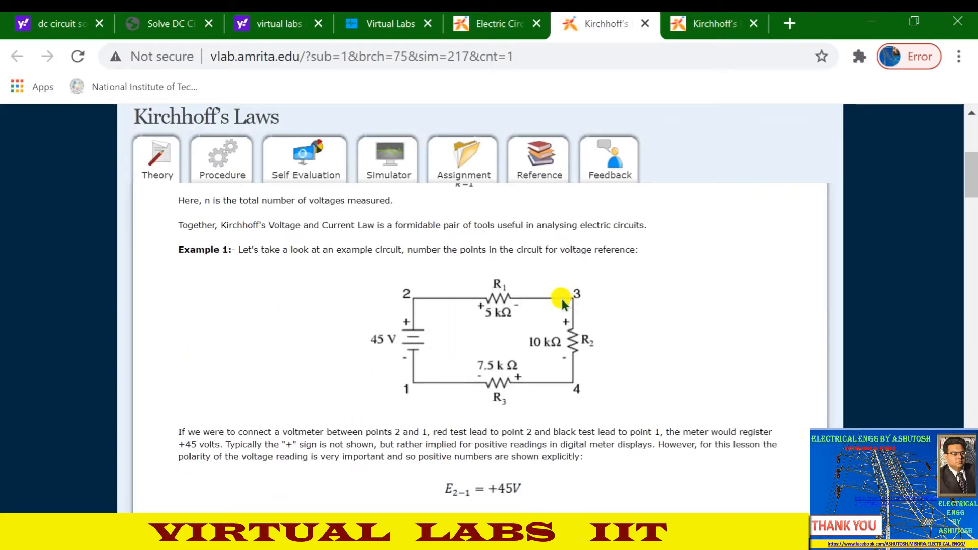
{"action": "scroll", "coordinate": [561, 299], "scroll_direction": "down", "scroll_amount": 3}
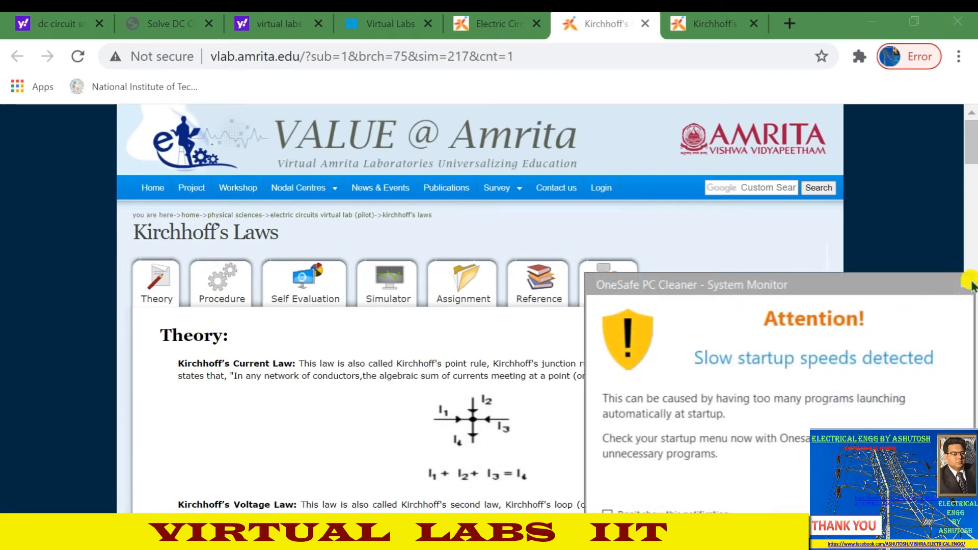
{"action": "left_click", "coordinate": [964, 284]}
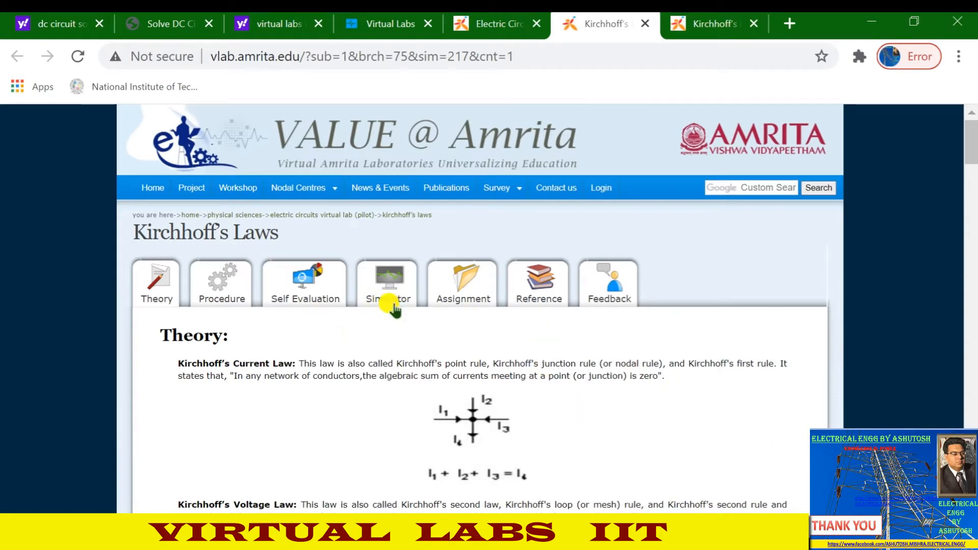
Step: Sign in to the Kirchhoff's Laws simulator page with the saved account e-mail and password
{"action": "left_click", "coordinate": [695, 28]}
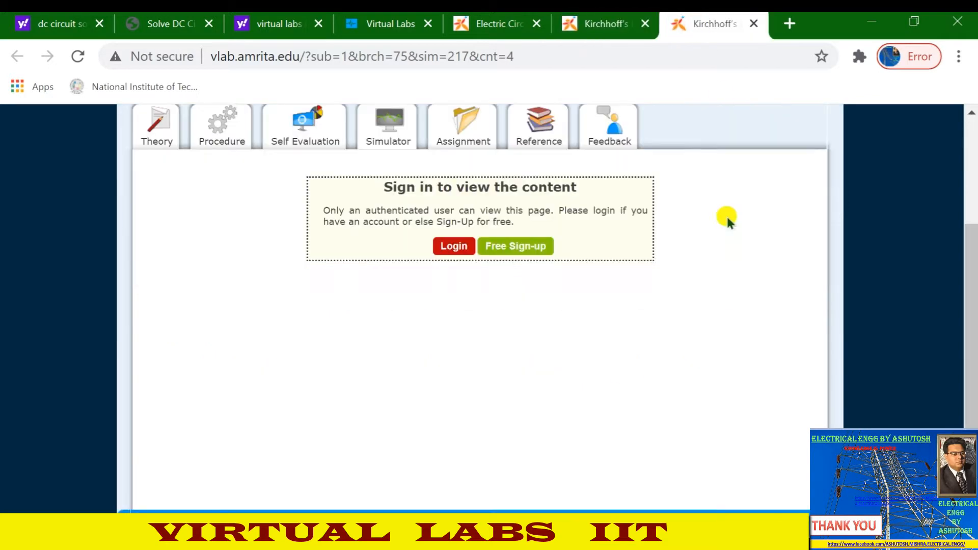
{"action": "left_click_drag", "start_coordinate": [972, 311], "coordinate": [967, 277]}
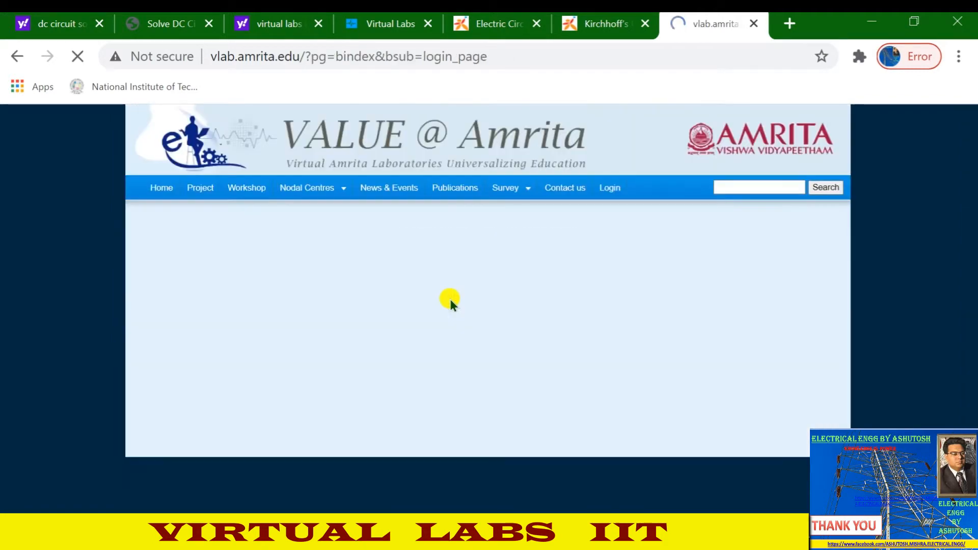
{"action": "left_click", "coordinate": [588, 280]}
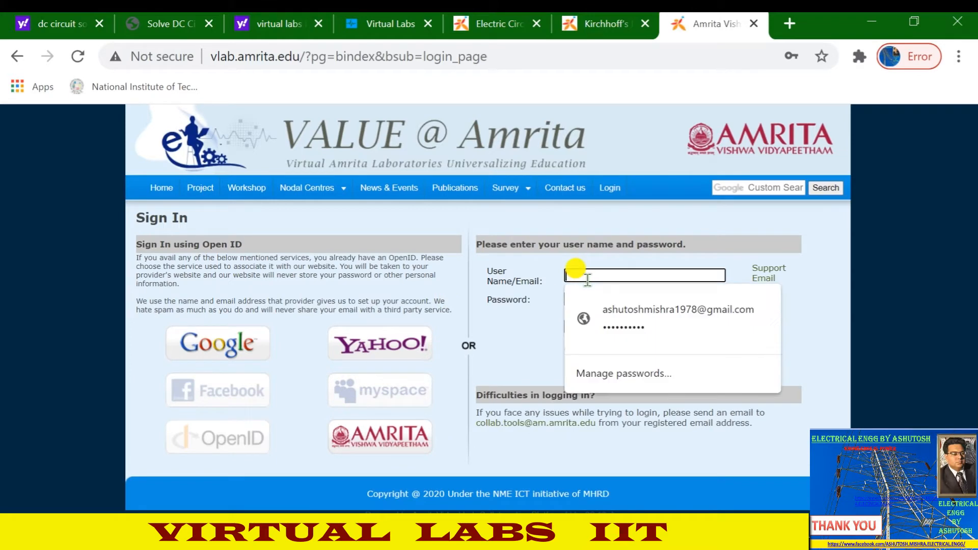
{"action": "left_click", "coordinate": [631, 311]}
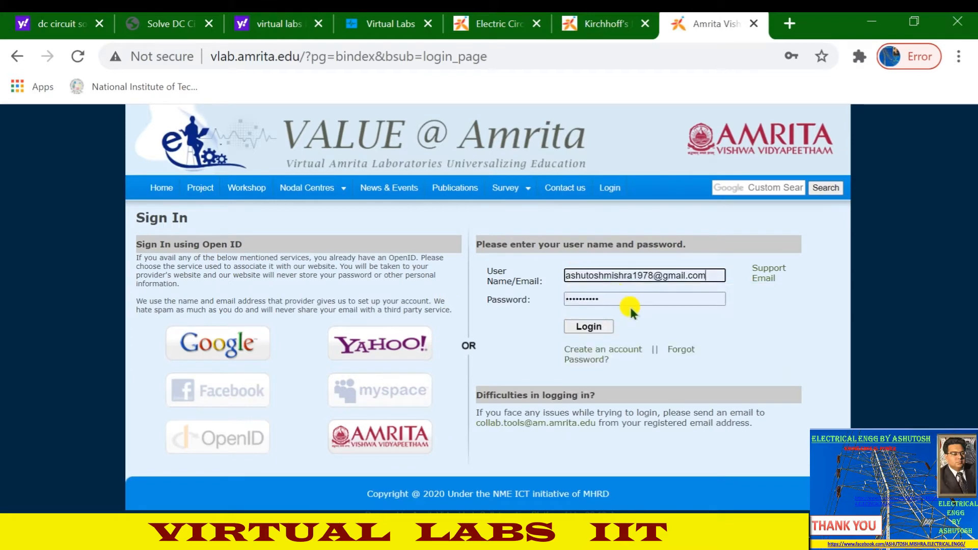
{"action": "left_click", "coordinate": [585, 326]}
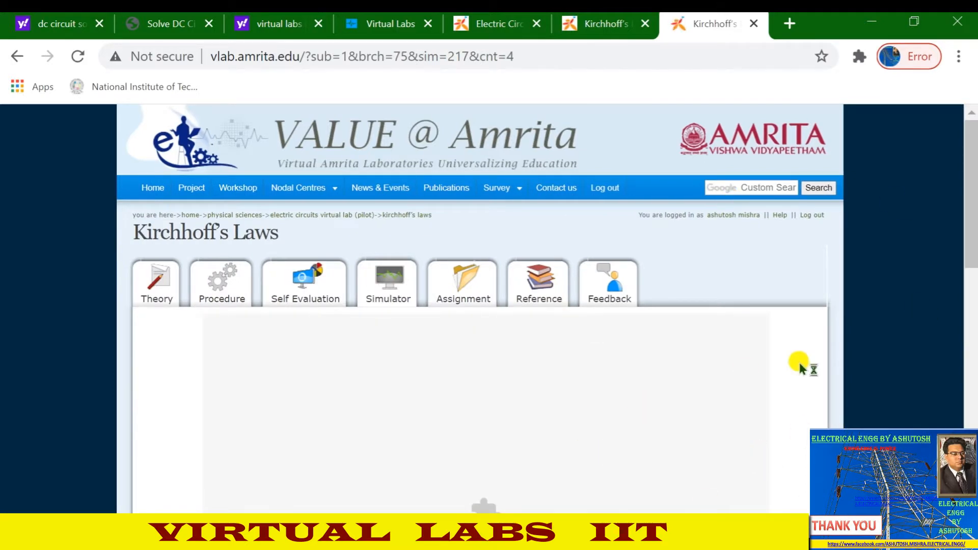
Step: Enable Adobe Flash Player on the Kirchhoff's Laws simulator page and allow the site to run Flash
{"action": "scroll", "coordinate": [607, 329], "scroll_direction": "down", "scroll_amount": 3}
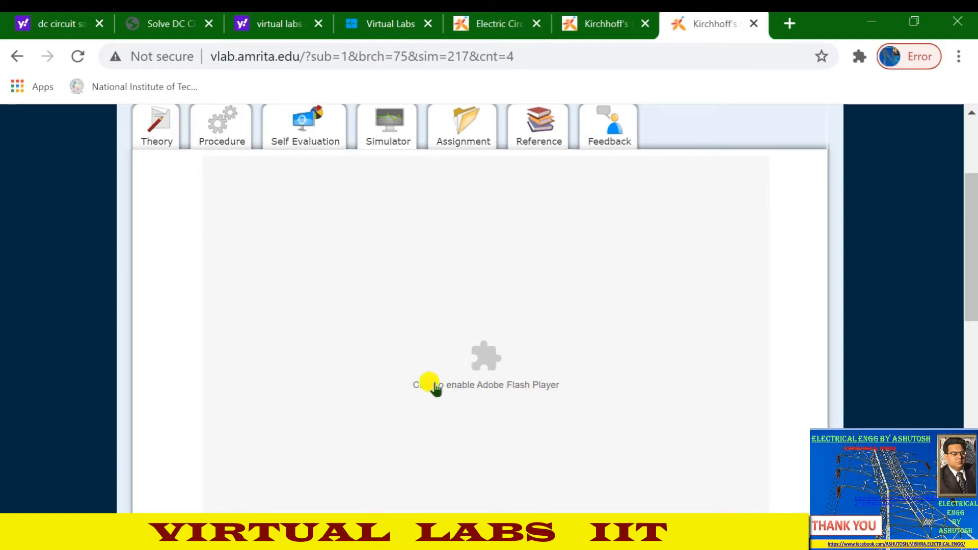
{"action": "left_click", "coordinate": [486, 358]}
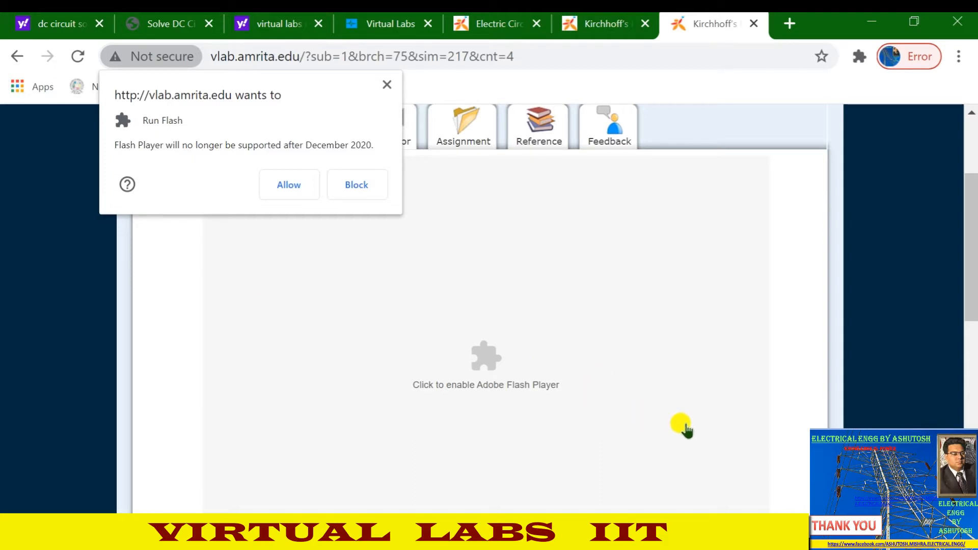
{"action": "left_click", "coordinate": [298, 184]}
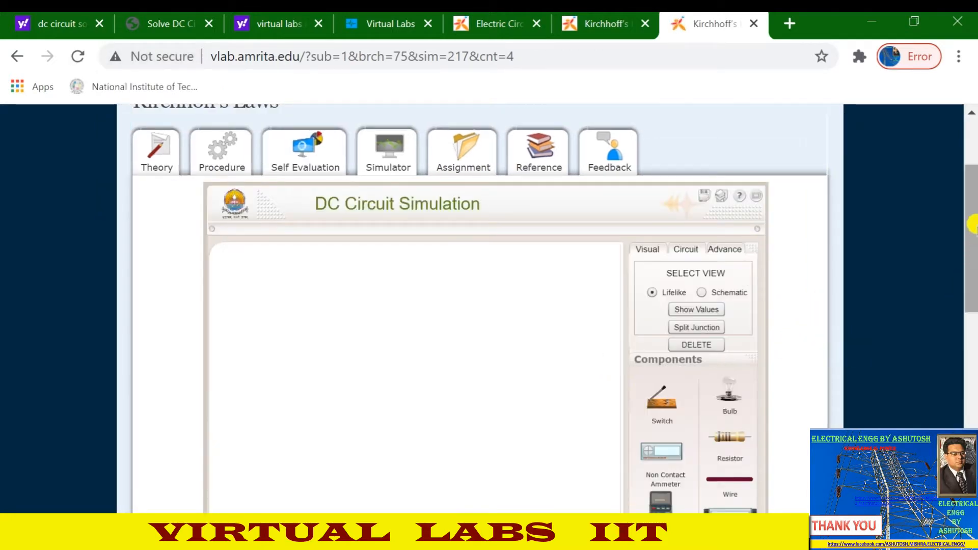
Step: Examine the DC Circuit Simulation's component palette and its Visual, Circuit and Advance options
{"action": "scroll", "coordinate": [971, 235], "scroll_direction": "down", "scroll_amount": 1}
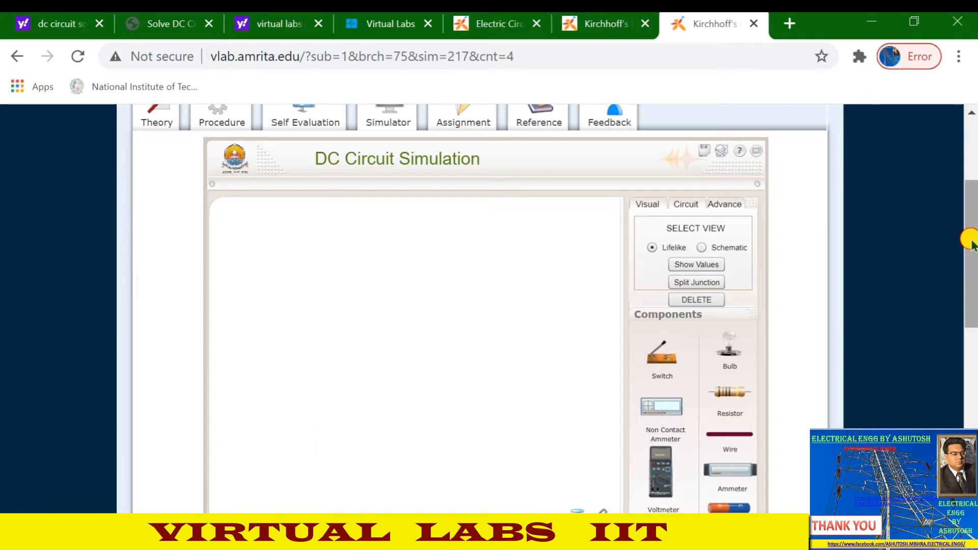
{"action": "scroll", "coordinate": [968, 250], "scroll_direction": "down", "scroll_amount": 3}
{"action": "scroll", "coordinate": [967, 244], "scroll_direction": "up", "scroll_amount": 4}
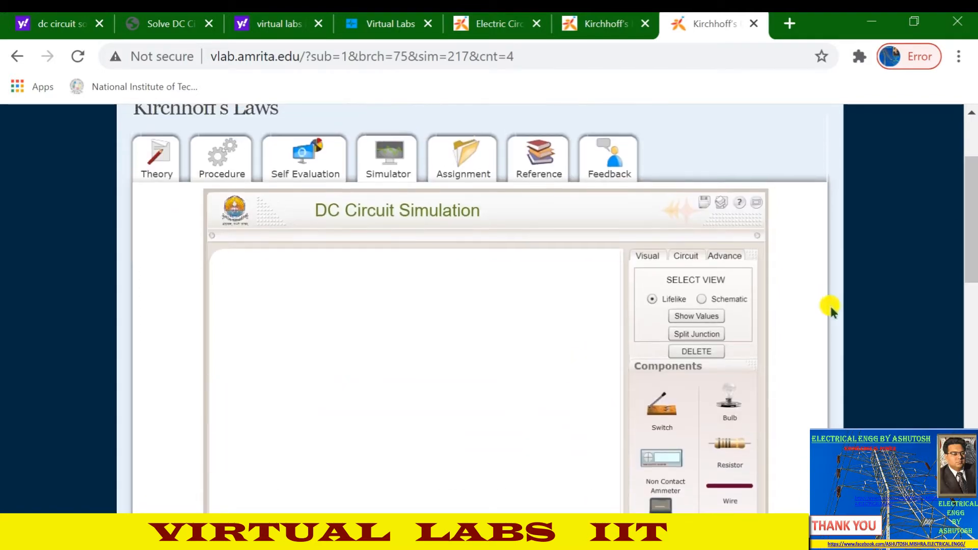
{"action": "left_click", "coordinate": [679, 261]}
{"action": "left_click", "coordinate": [719, 262]}
{"action": "left_click", "coordinate": [686, 257]}
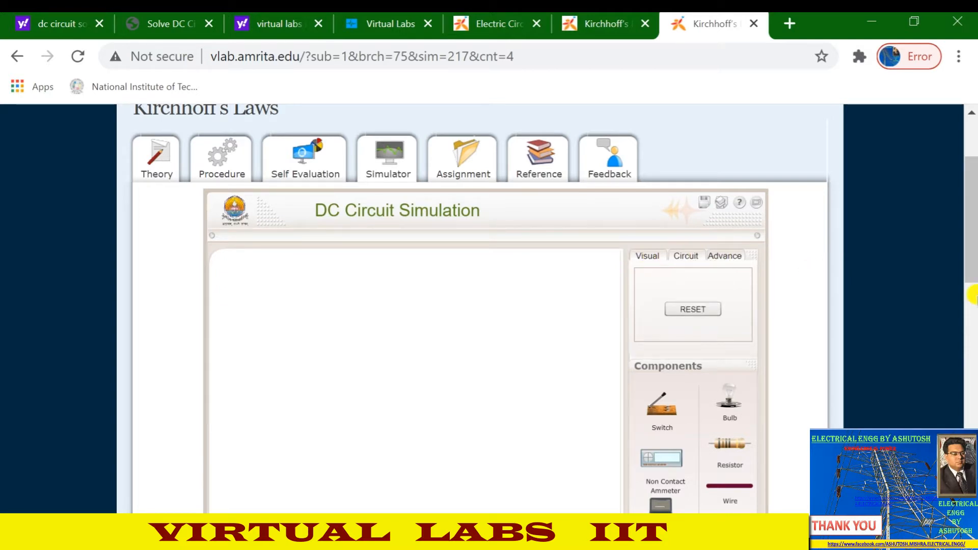
{"action": "left_click", "coordinate": [647, 257]}
{"action": "mouse_move", "coordinate": [970, 240]}
{"action": "left_mouse_down"}
{"action": "mouse_move", "coordinate": [973, 284]}
{"action": "mouse_move", "coordinate": [973, 259]}
{"action": "left_mouse_up"}
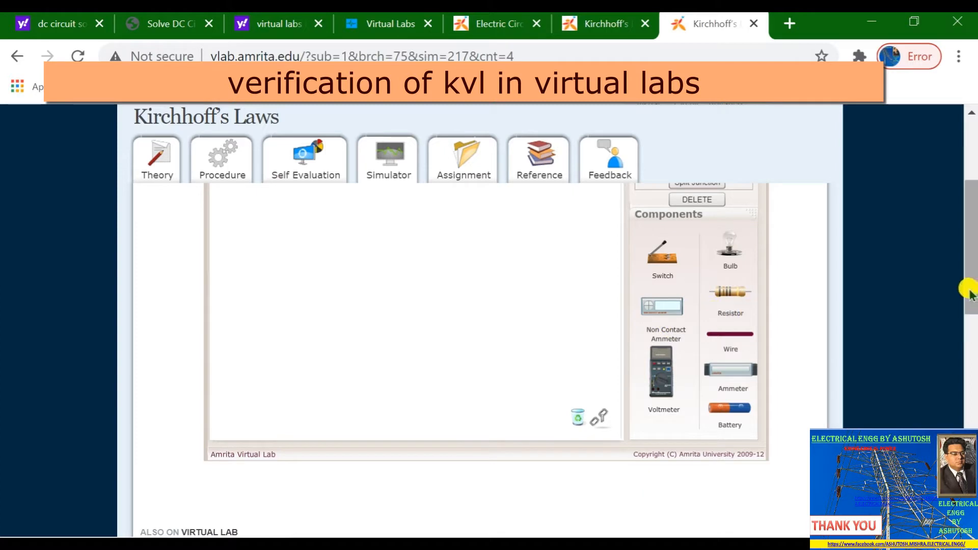
{"action": "left_click_drag", "start_coordinate": [969, 290], "coordinate": [967, 279]}
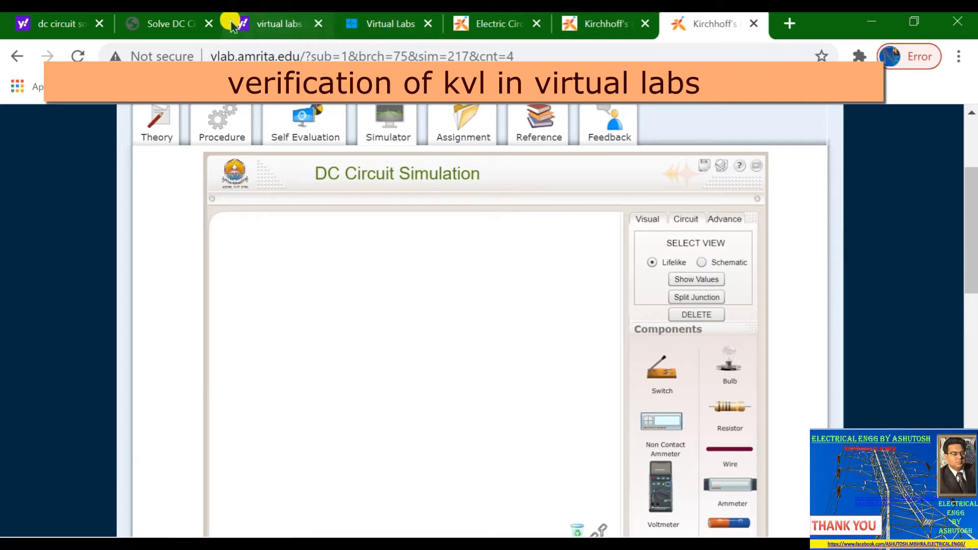
Step: Examine Problem 1 on the Solve DC Circuits Problems page, including its given values, circuit diagram and solution equations
{"action": "left_click", "coordinate": [160, 25]}
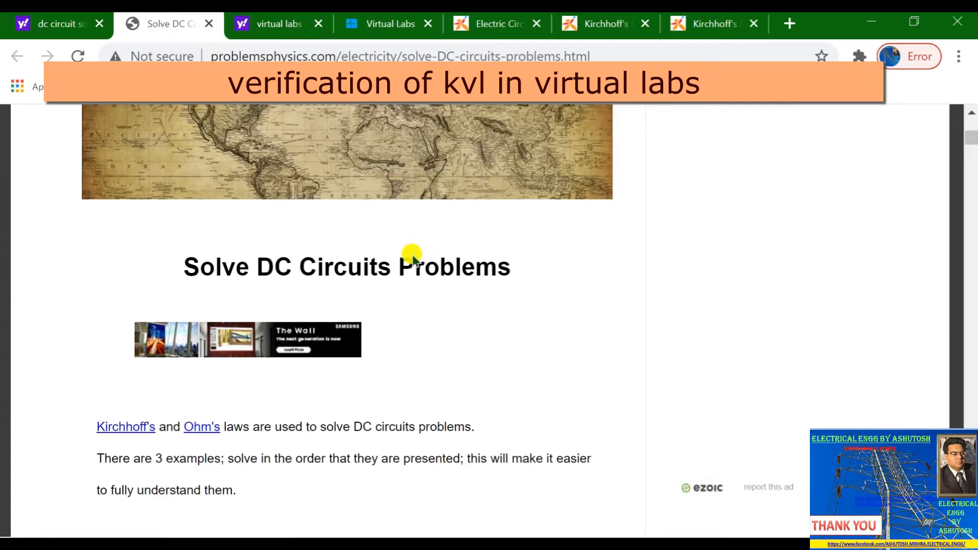
{"action": "scroll", "coordinate": [438, 265], "scroll_direction": "down", "scroll_amount": 3}
{"action": "scroll", "coordinate": [418, 224], "scroll_direction": "up", "scroll_amount": 3}
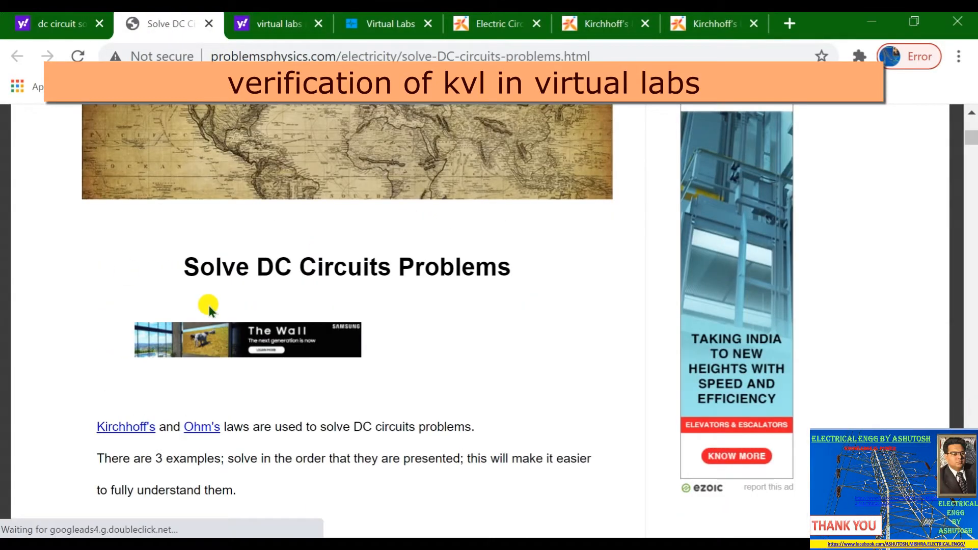
{"action": "scroll", "coordinate": [511, 340], "scroll_direction": "down", "scroll_amount": 9}
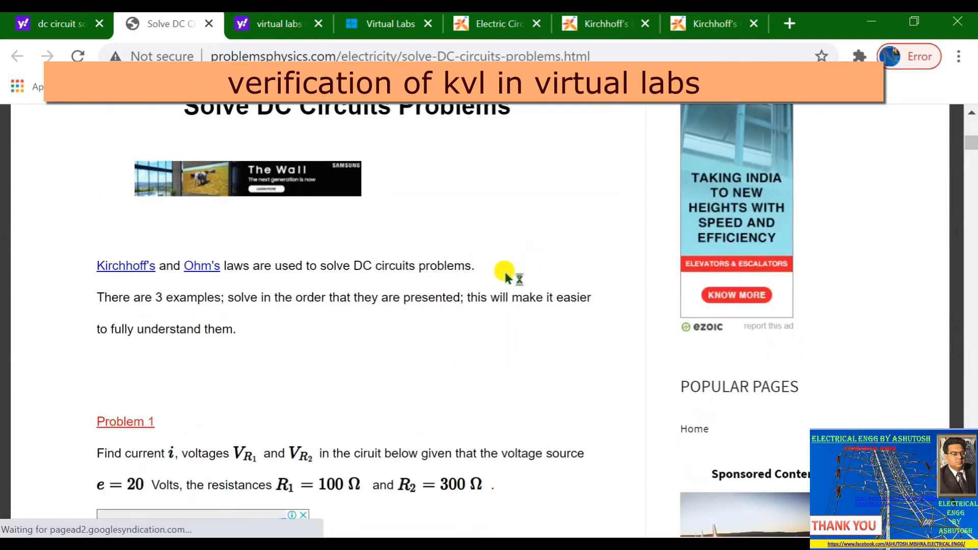
{"action": "left_click", "coordinate": [303, 201]}
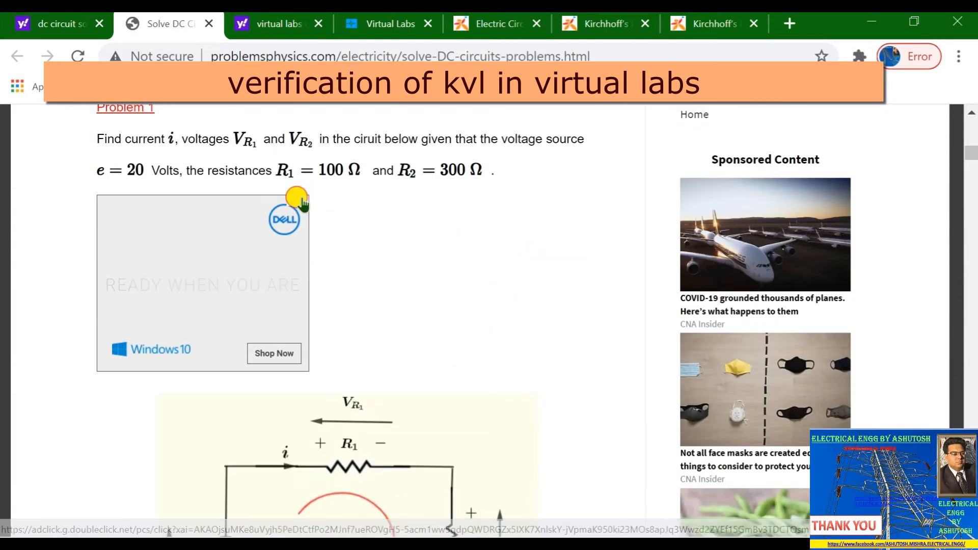
{"action": "scroll", "coordinate": [474, 265], "scroll_direction": "down", "scroll_amount": 3}
{"action": "scroll", "coordinate": [491, 278], "scroll_direction": "down", "scroll_amount": 5}
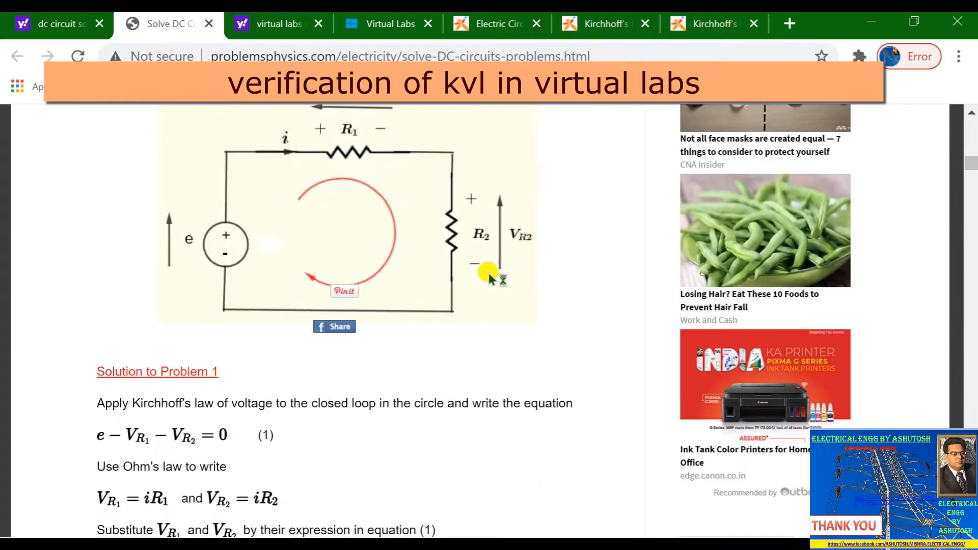
Step: Recheck Problem 1's given values and circuit diagram, and return to the DC Circuit Simulation
{"action": "scroll", "coordinate": [497, 280], "scroll_direction": "up", "scroll_amount": 4}
{"action": "scroll", "coordinate": [532, 324], "scroll_direction": "up", "scroll_amount": 6}
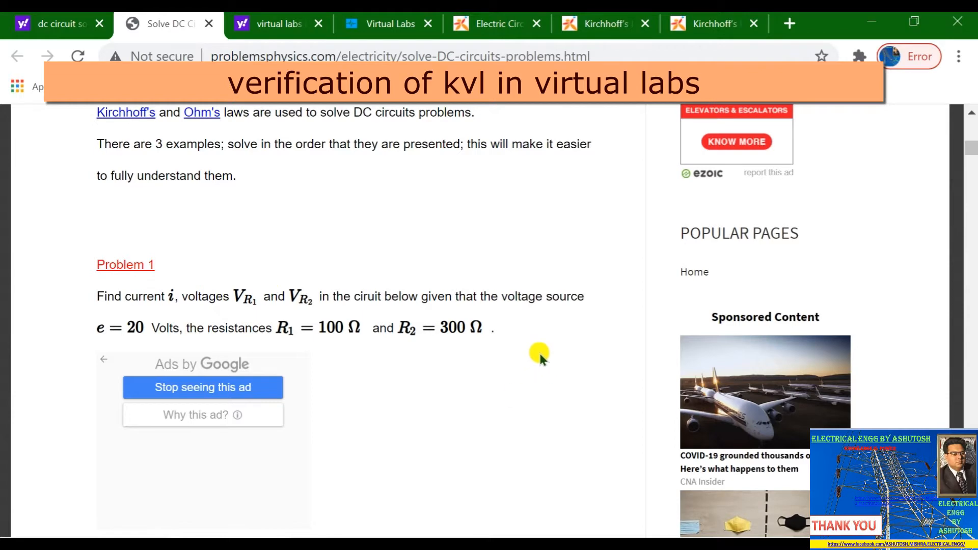
{"action": "scroll", "coordinate": [555, 318], "scroll_direction": "down", "scroll_amount": 6}
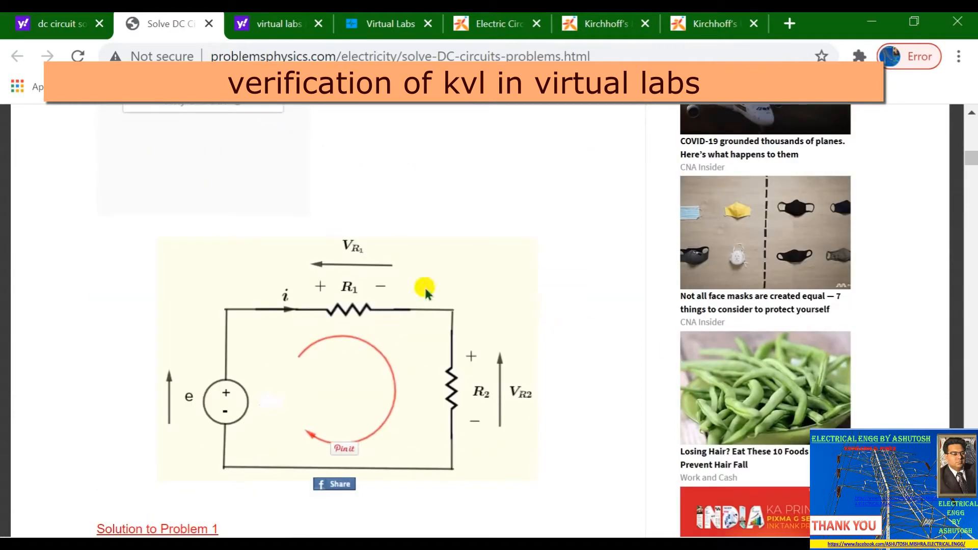
{"action": "left_click", "coordinate": [708, 25]}
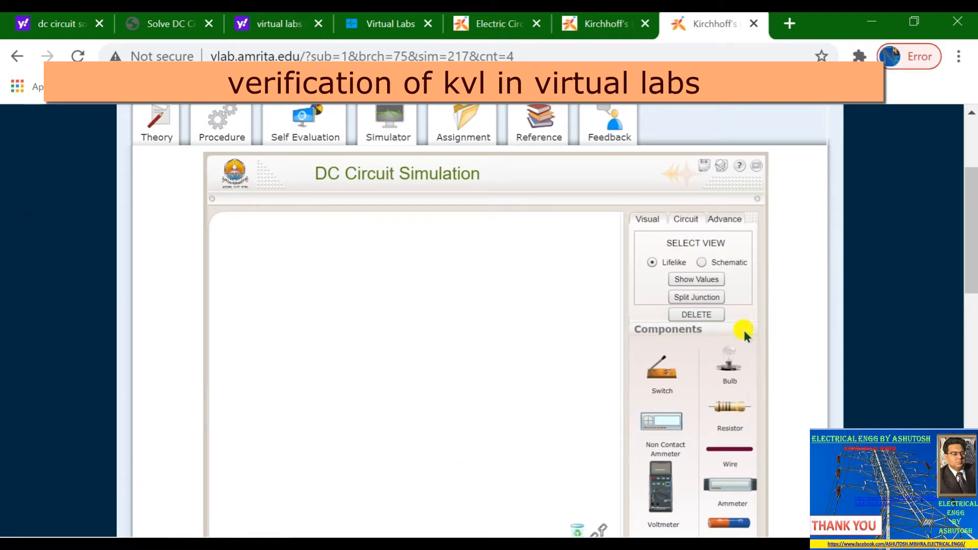
Step: Place a battery in the left part of the simulation workspace and rotate it upright with its orange end on top
{"action": "left_click_drag", "start_coordinate": [973, 226], "coordinate": [973, 241]}
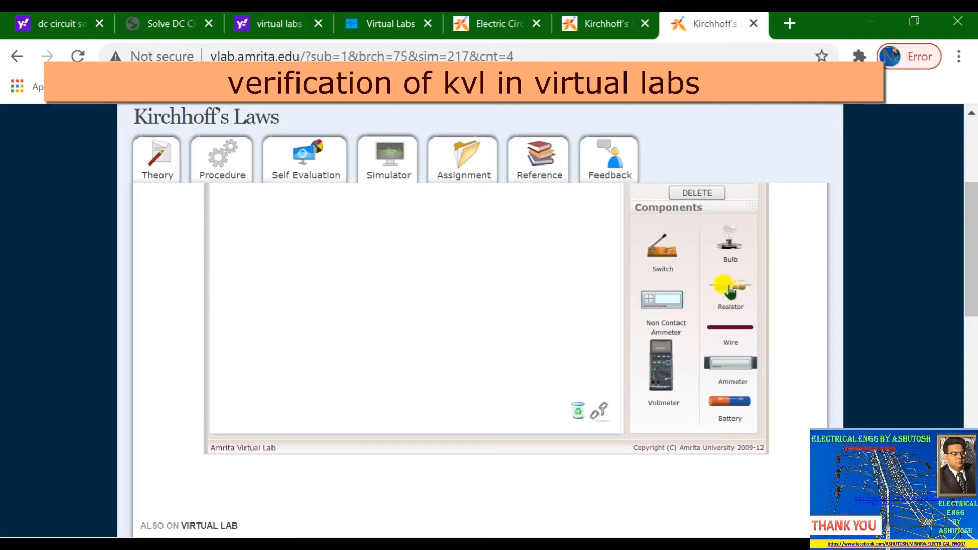
{"action": "left_click_drag", "start_coordinate": [973, 293], "coordinate": [973, 279]}
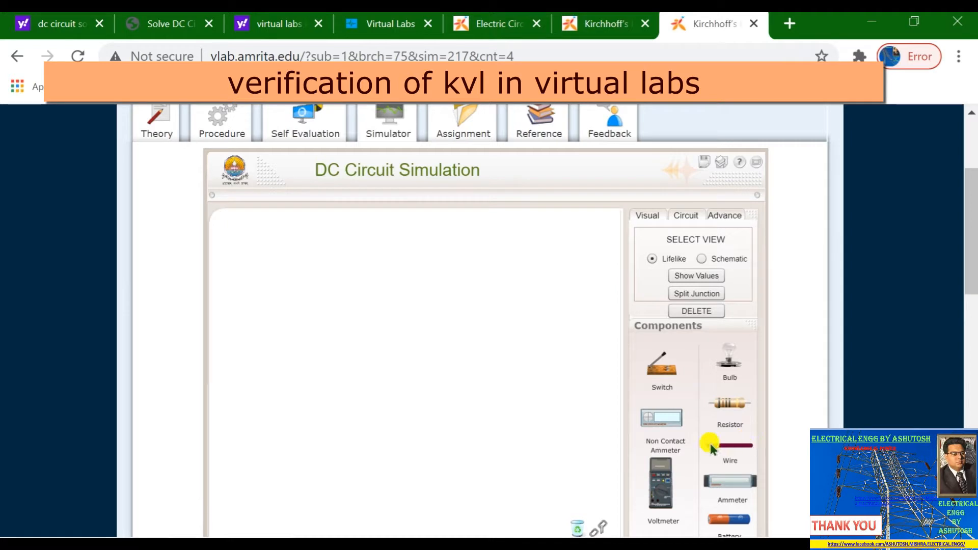
{"action": "left_click_drag", "start_coordinate": [730, 527], "coordinate": [313, 329]}
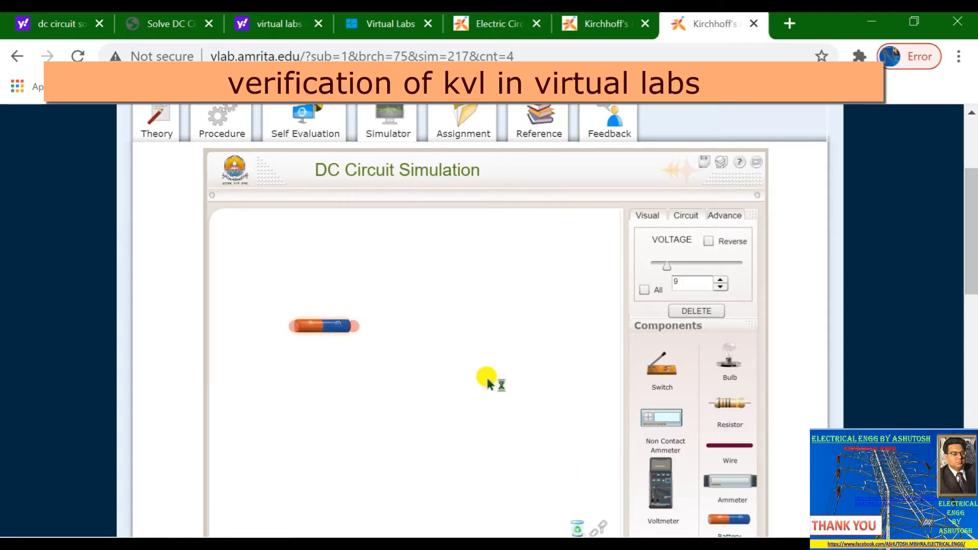
{"action": "left_click_drag", "start_coordinate": [353, 327], "coordinate": [299, 399]}
{"action": "left_click", "coordinate": [293, 405]}
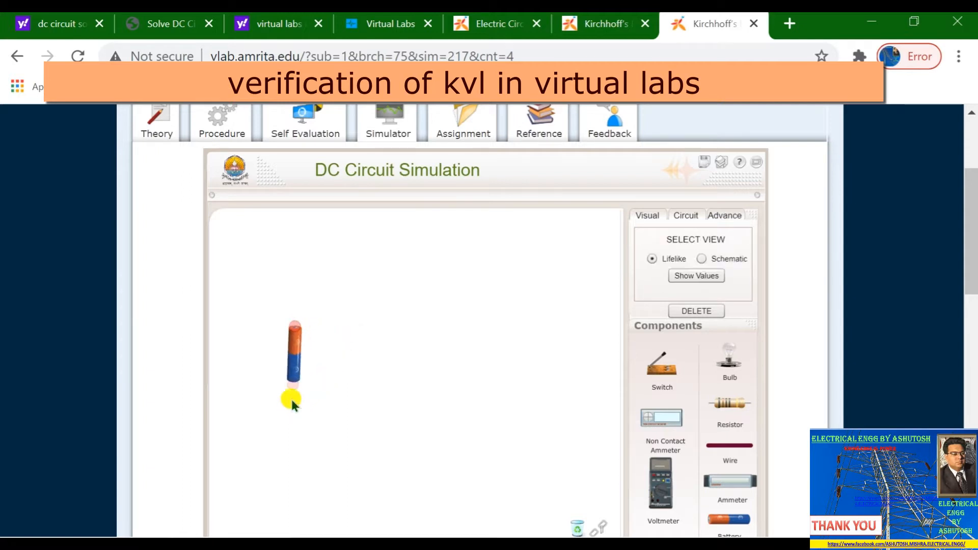
{"action": "left_click", "coordinate": [293, 393]}
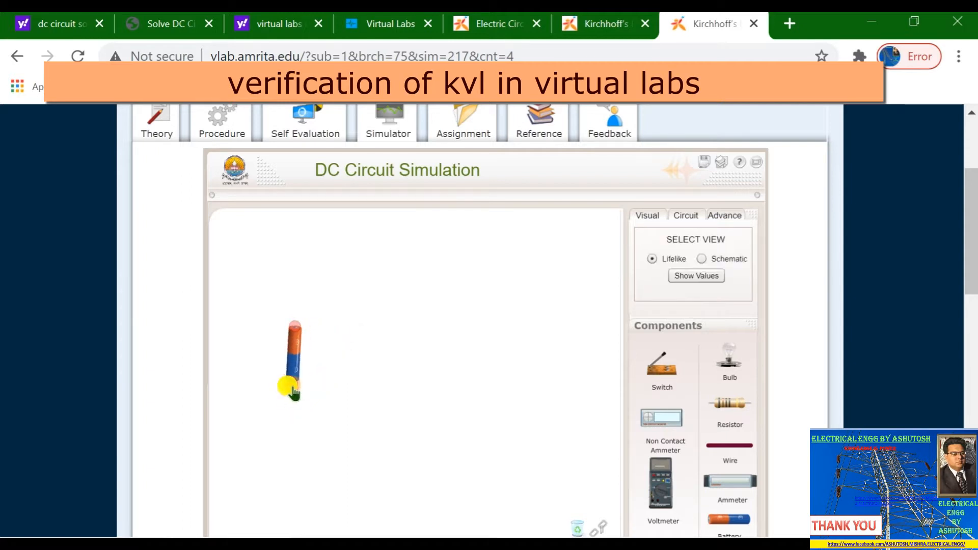
{"action": "left_click_drag", "start_coordinate": [292, 386], "coordinate": [291, 387]}
Step: Compare the lifelike and schematic views of the battery and set the simulation to the Schematic view
{"action": "left_click", "coordinate": [685, 217]}
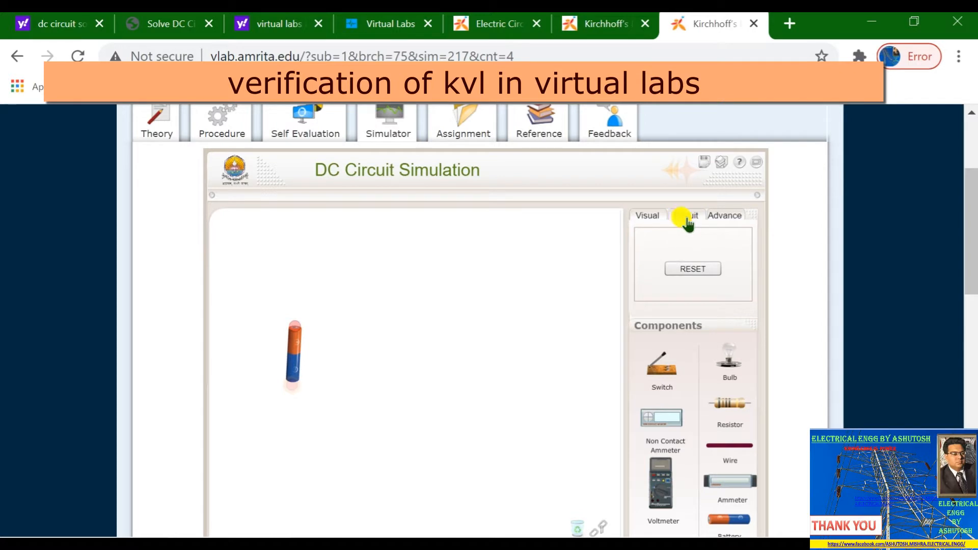
{"action": "left_click", "coordinate": [652, 218]}
{"action": "left_click", "coordinate": [685, 218]}
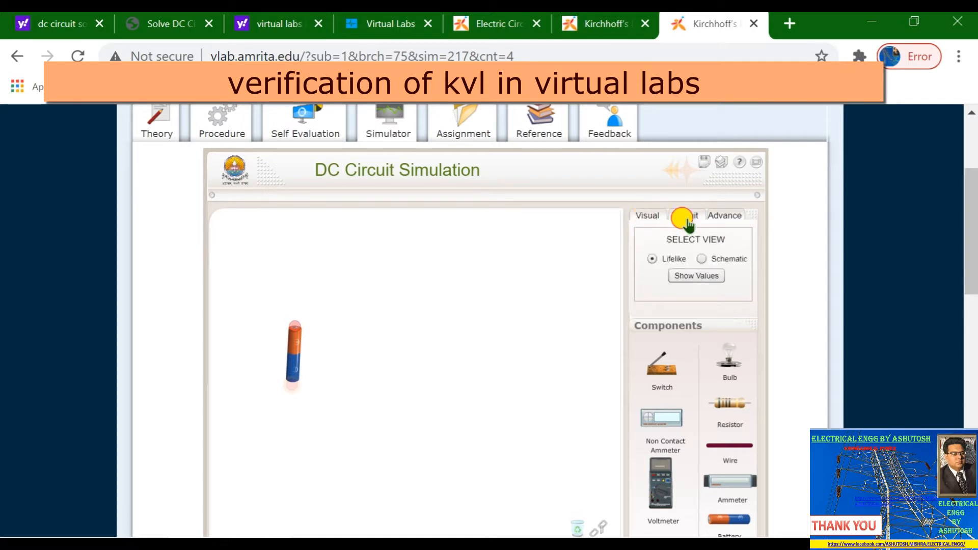
{"action": "left_click", "coordinate": [650, 219]}
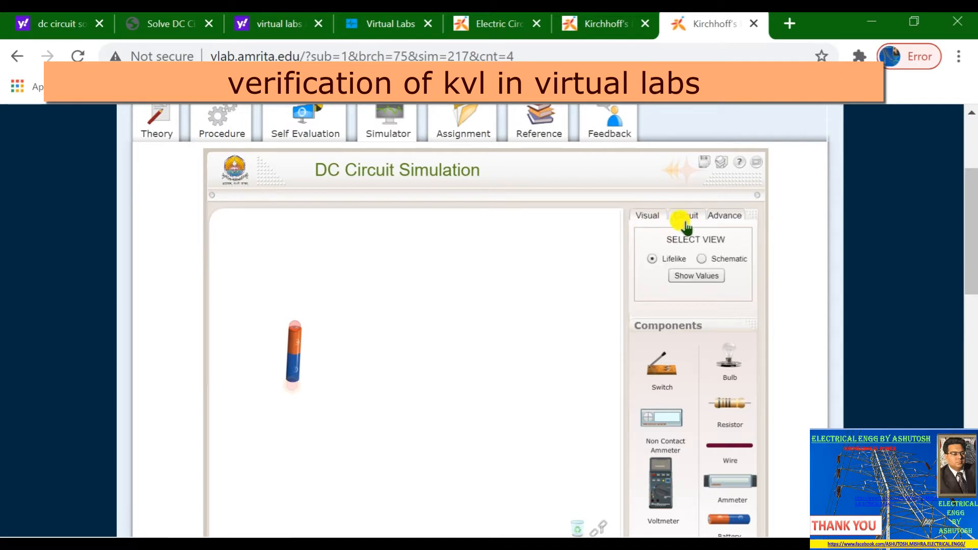
{"action": "left_click", "coordinate": [703, 259]}
{"action": "left_click_drag", "start_coordinate": [291, 382], "coordinate": [296, 425]}
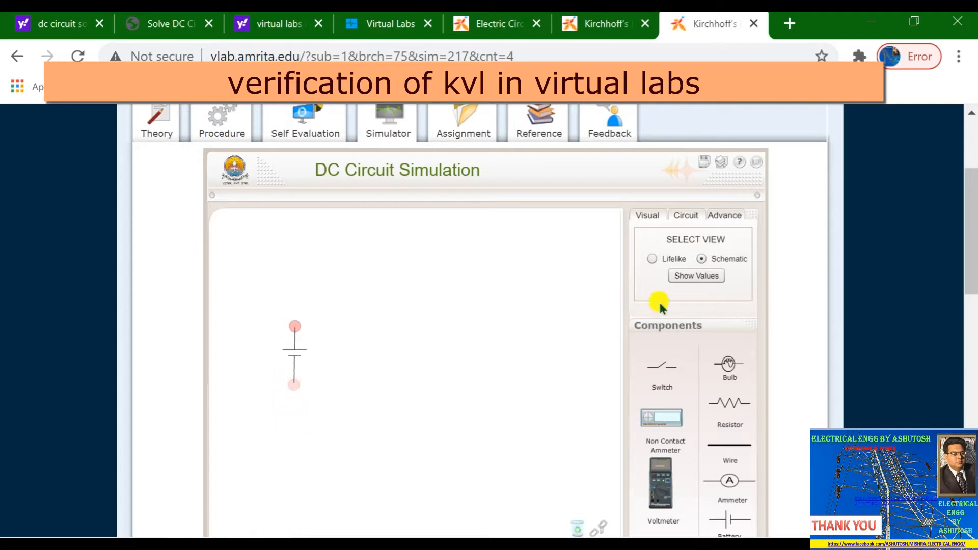
{"action": "left_click", "coordinate": [653, 261]}
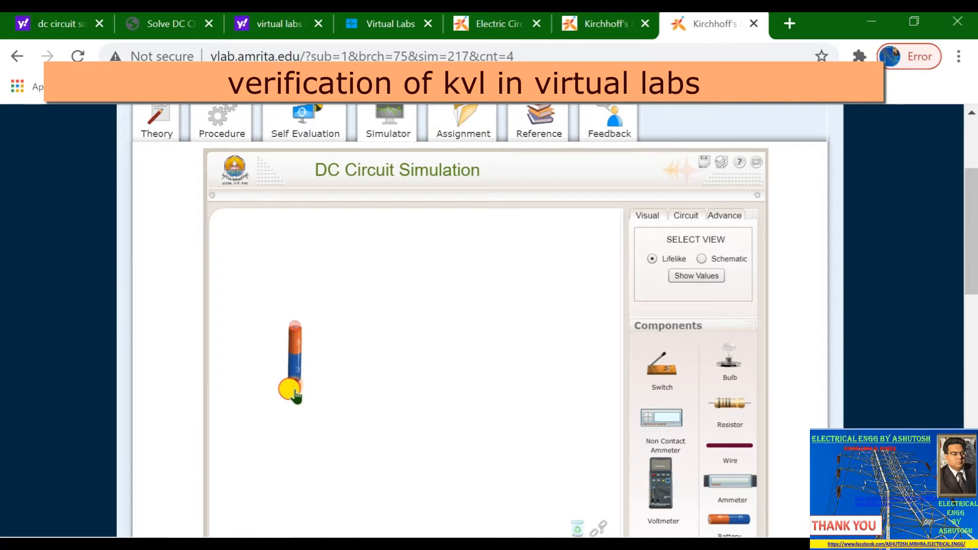
{"action": "left_click", "coordinate": [703, 259]}
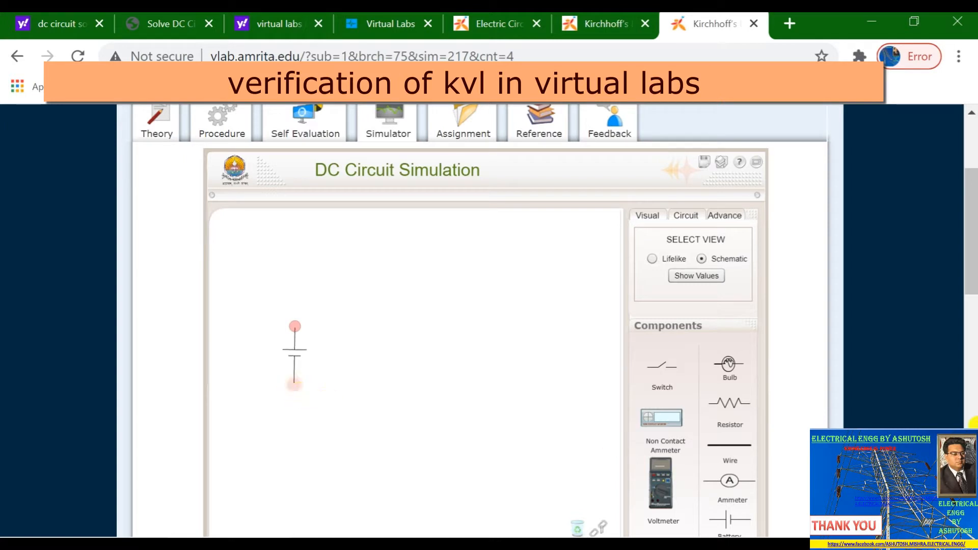
Step: Add a horizontal resistor above and a vertical resistor opposite the battery, plus three loose wires near the gaps between the components
{"action": "left_click_drag", "start_coordinate": [728, 405], "coordinate": [389, 279]}
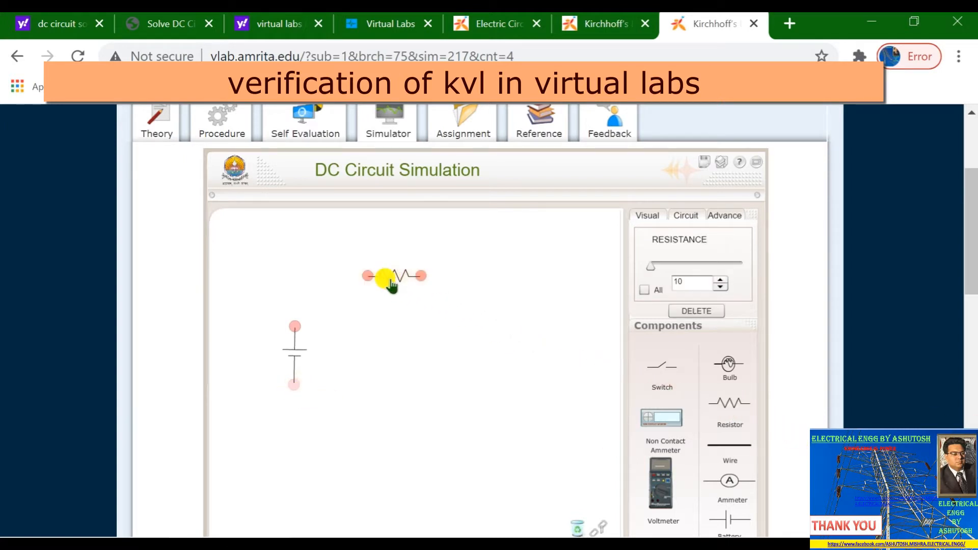
{"action": "left_click_drag", "start_coordinate": [728, 403], "coordinate": [461, 399]}
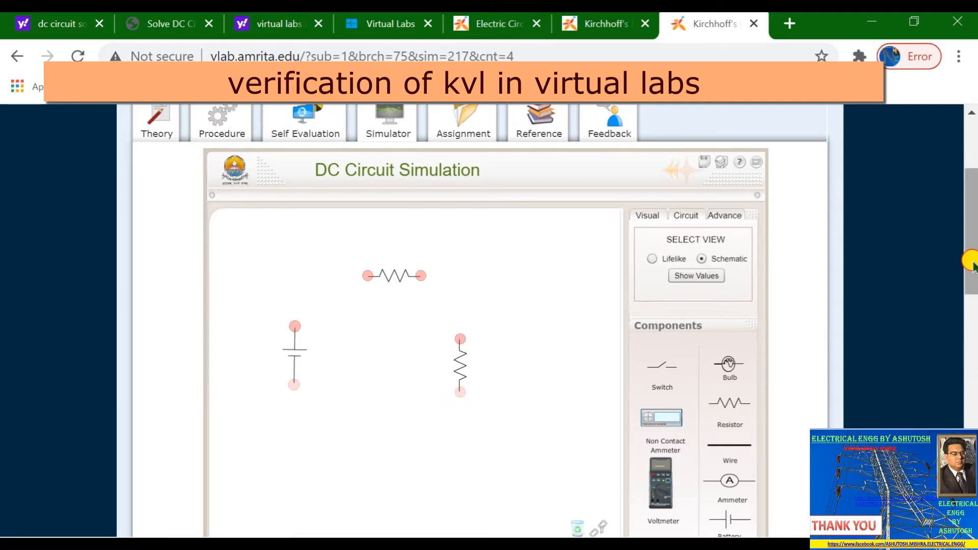
{"action": "left_click_drag", "start_coordinate": [971, 264], "coordinate": [971, 283]}
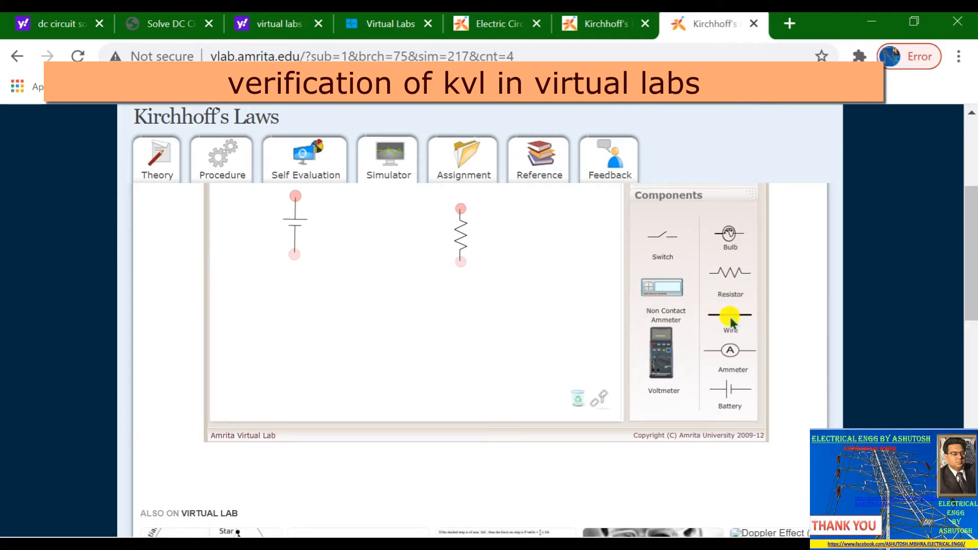
{"action": "left_click_drag", "start_coordinate": [730, 320], "coordinate": [367, 287]}
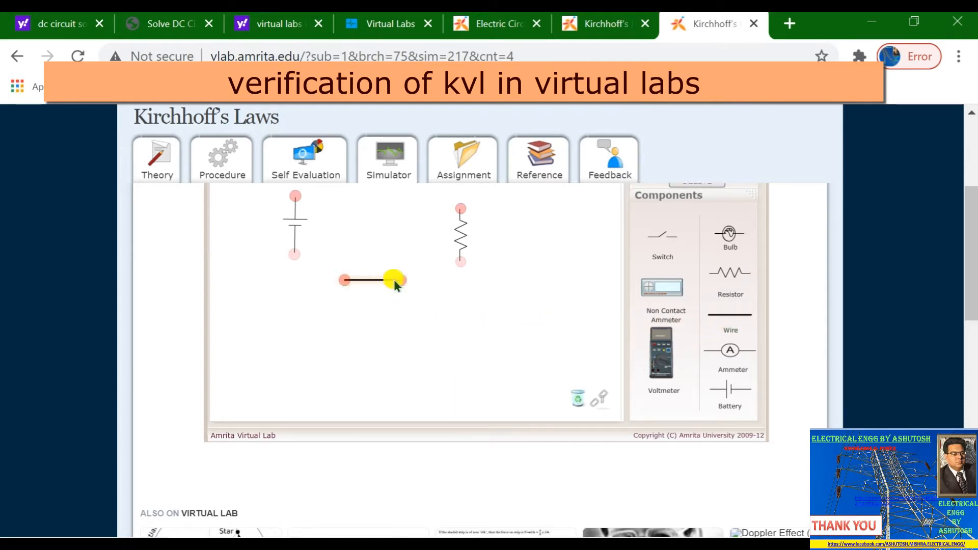
{"action": "left_click_drag", "start_coordinate": [972, 307], "coordinate": [972, 285]}
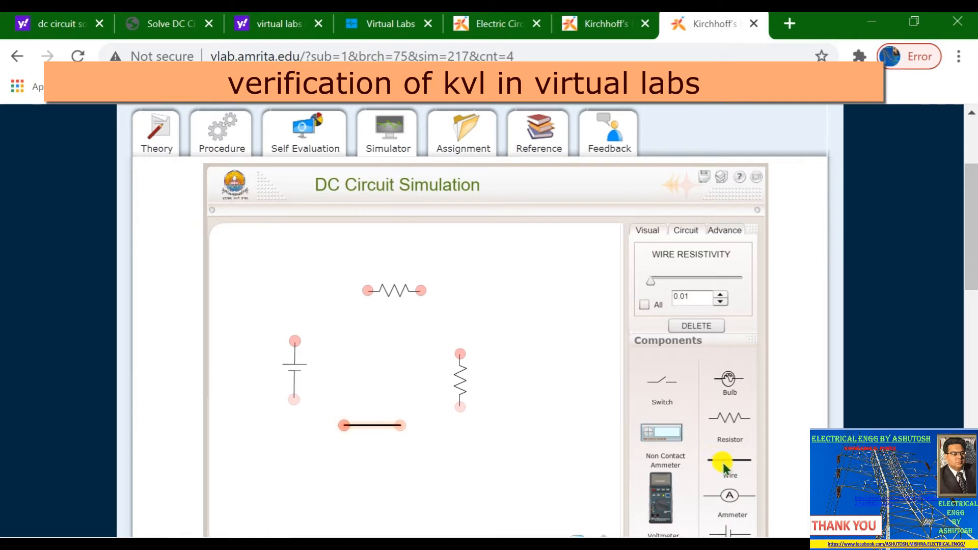
{"action": "left_click_drag", "start_coordinate": [723, 463], "coordinate": [465, 322]}
{"action": "left_click_drag", "start_coordinate": [719, 458], "coordinate": [719, 460]}
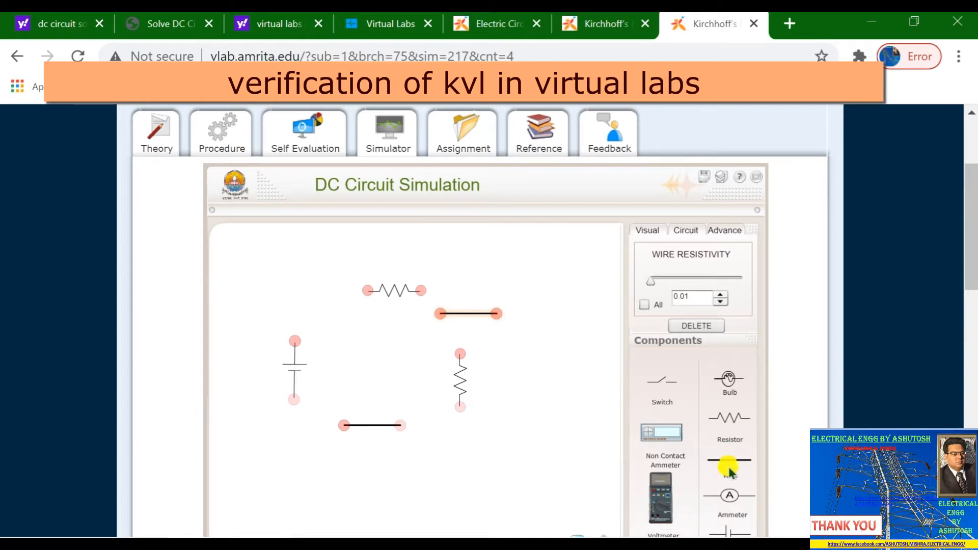
{"action": "left_click_drag", "start_coordinate": [729, 464], "coordinate": [328, 294]}
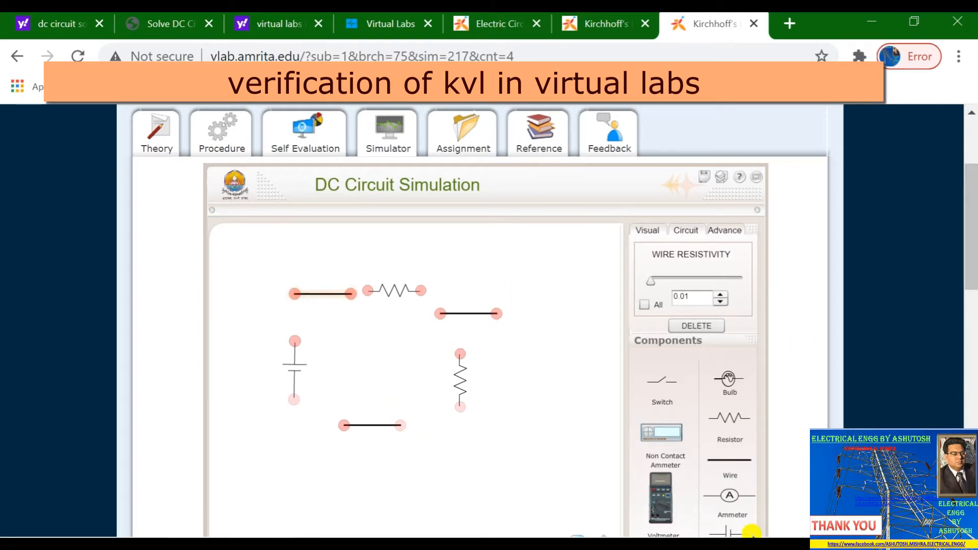
Step: Connect the three wires between the battery and both resistors to form one closed series loop
{"action": "left_click_drag", "start_coordinate": [293, 296], "coordinate": [295, 348]}
{"action": "left_click_drag", "start_coordinate": [350, 293], "coordinate": [363, 293]}
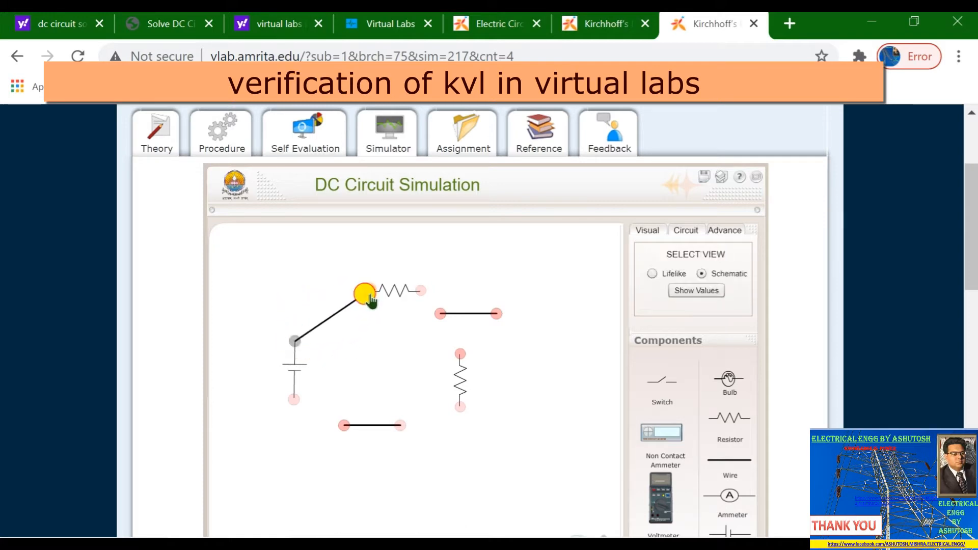
{"action": "left_click_drag", "start_coordinate": [440, 314], "coordinate": [421, 290]}
{"action": "left_click_drag", "start_coordinate": [496, 314], "coordinate": [460, 355]}
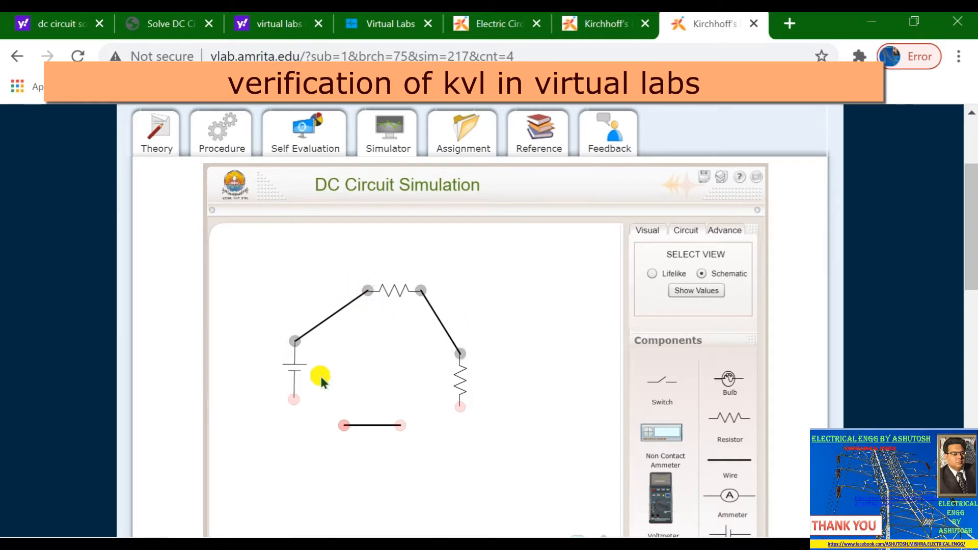
{"action": "left_click_drag", "start_coordinate": [343, 430], "coordinate": [296, 404]}
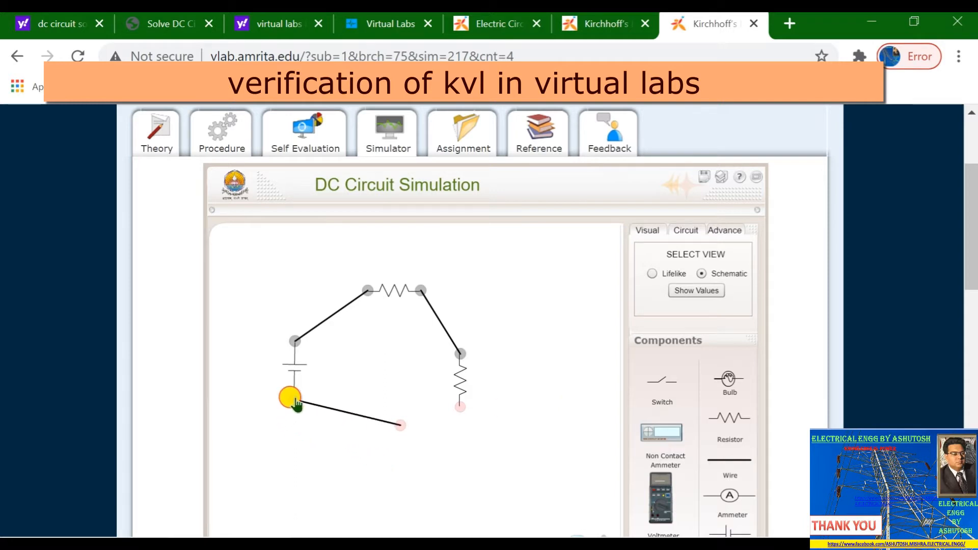
{"action": "left_click_drag", "start_coordinate": [401, 433], "coordinate": [463, 415]}
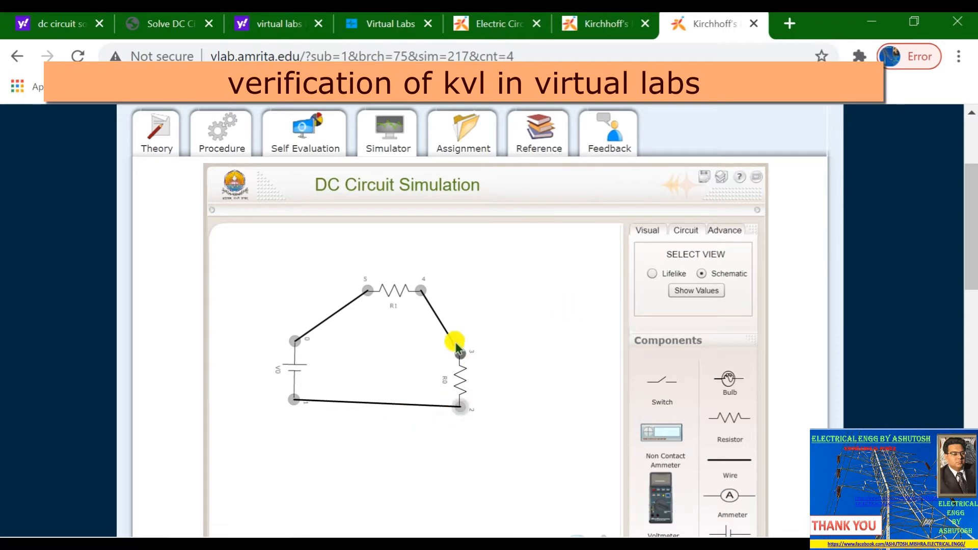
{"action": "mouse_move", "coordinate": [464, 358]}
{"action": "left_mouse_down"}
{"action": "mouse_move", "coordinate": [477, 325]}
{"action": "mouse_move", "coordinate": [472, 352]}
{"action": "mouse_move", "coordinate": [459, 347]}
{"action": "left_mouse_up"}
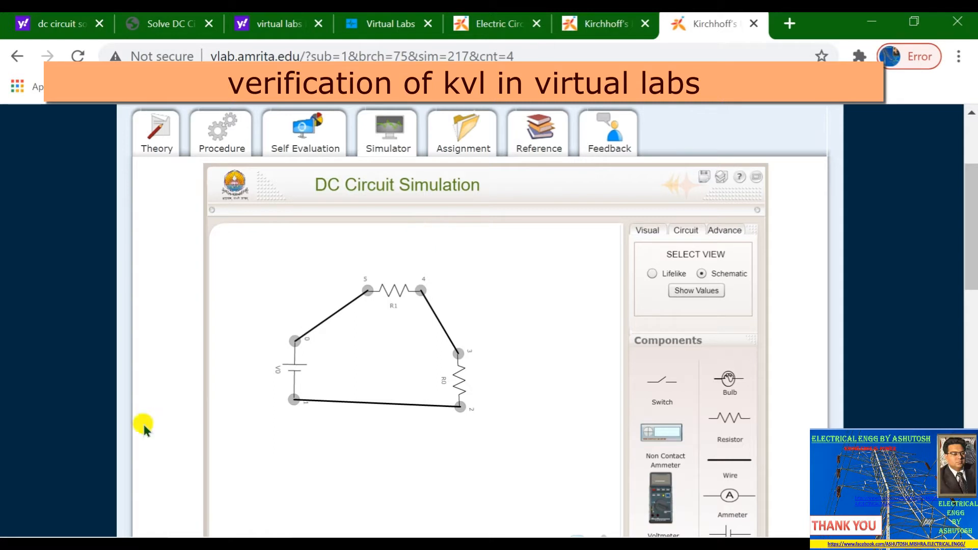
Step: Set the battery's voltage to 20 V
{"action": "left_click", "coordinate": [295, 372]}
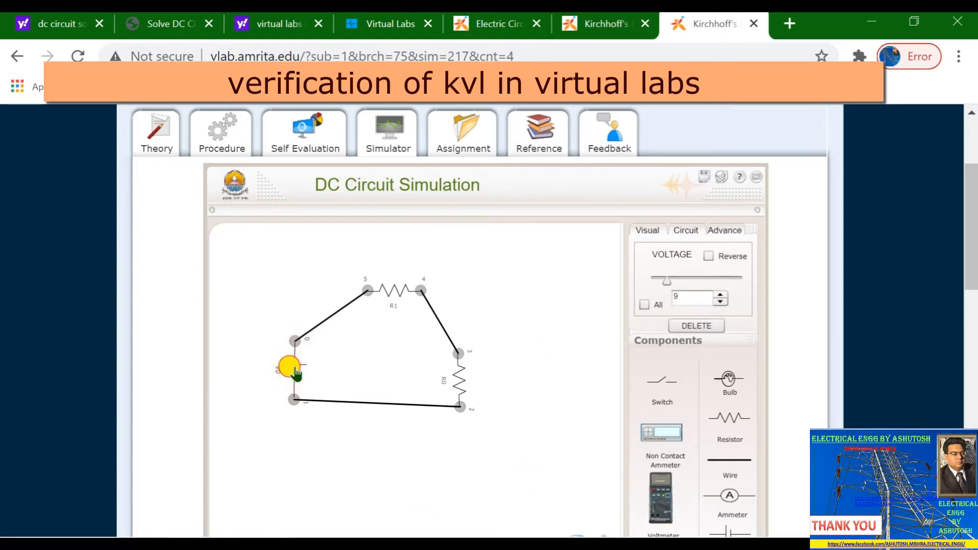
{"action": "left_click", "coordinate": [696, 298]}
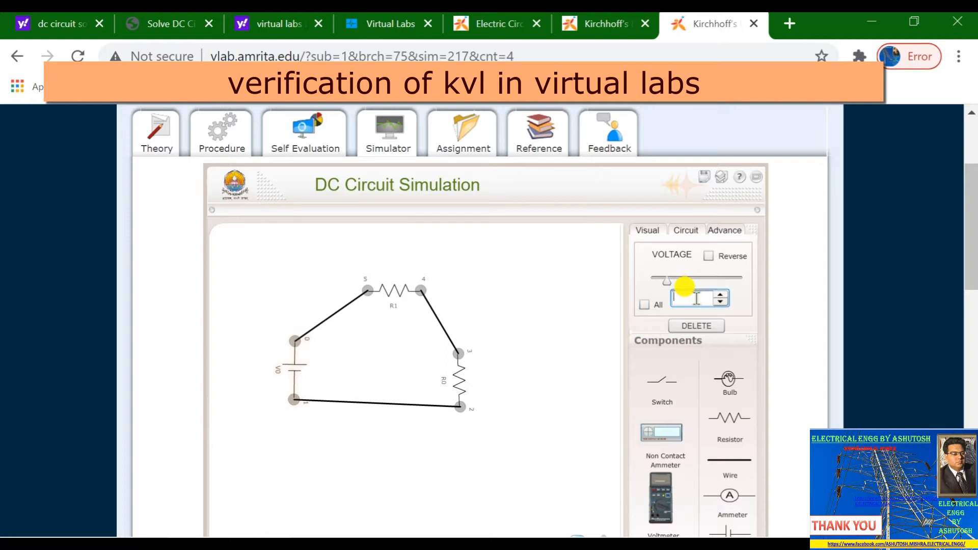
{"action": "left_click", "coordinate": [535, 283]}
{"action": "left_click", "coordinate": [292, 376]}
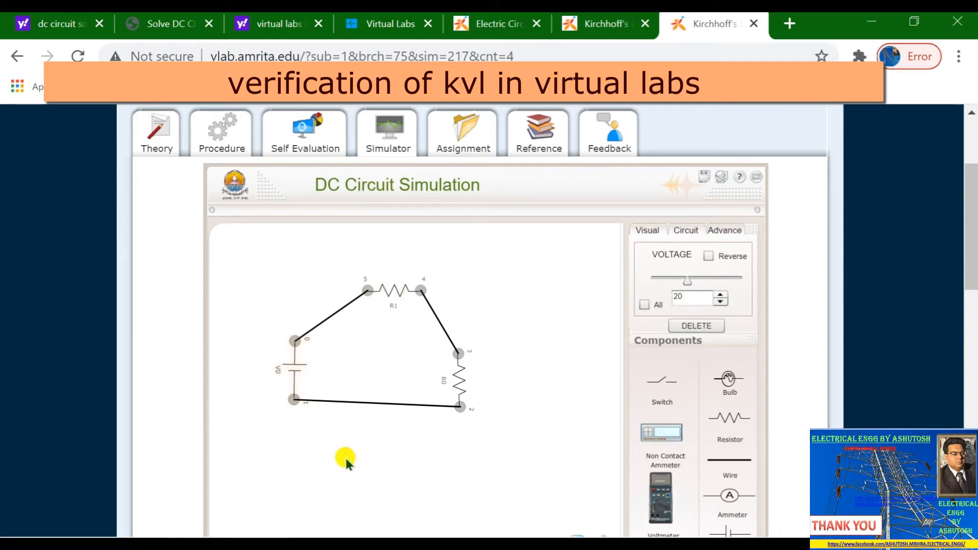
Step: Look up the resistances given in Problem 1 and set resistor R1 in the simulated circuit to 100 ohms
{"action": "left_click", "coordinate": [163, 25]}
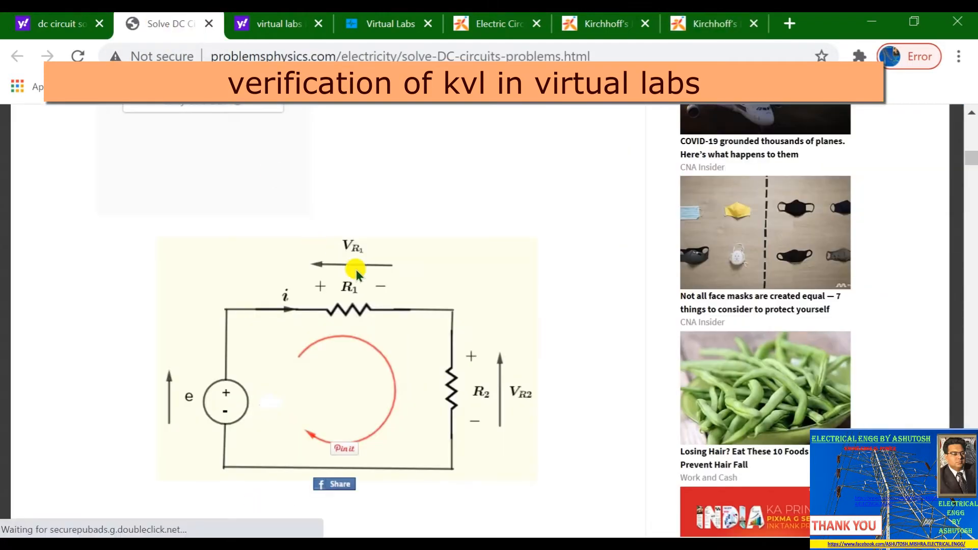
{"action": "scroll", "coordinate": [347, 268], "scroll_direction": "up", "scroll_amount": 3}
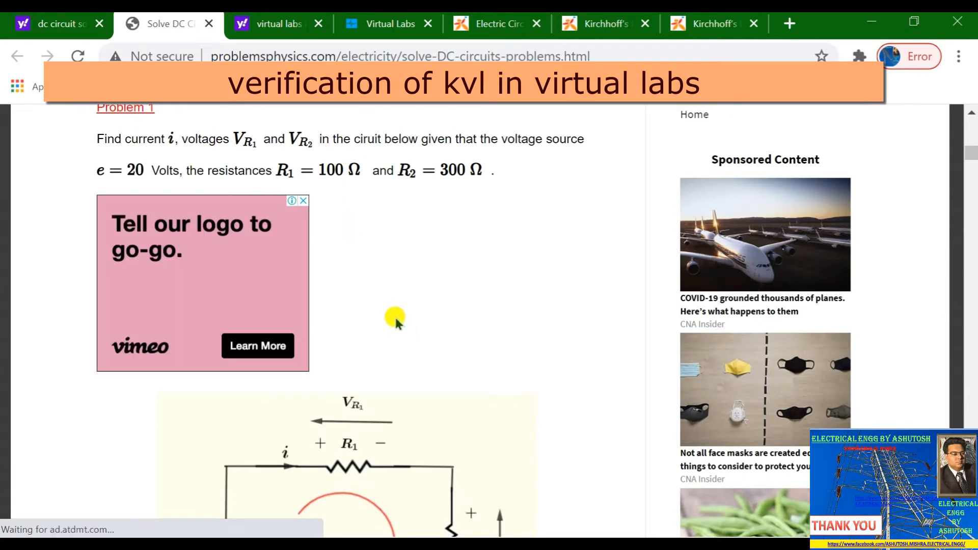
{"action": "scroll", "coordinate": [397, 306], "scroll_direction": "down", "scroll_amount": 5}
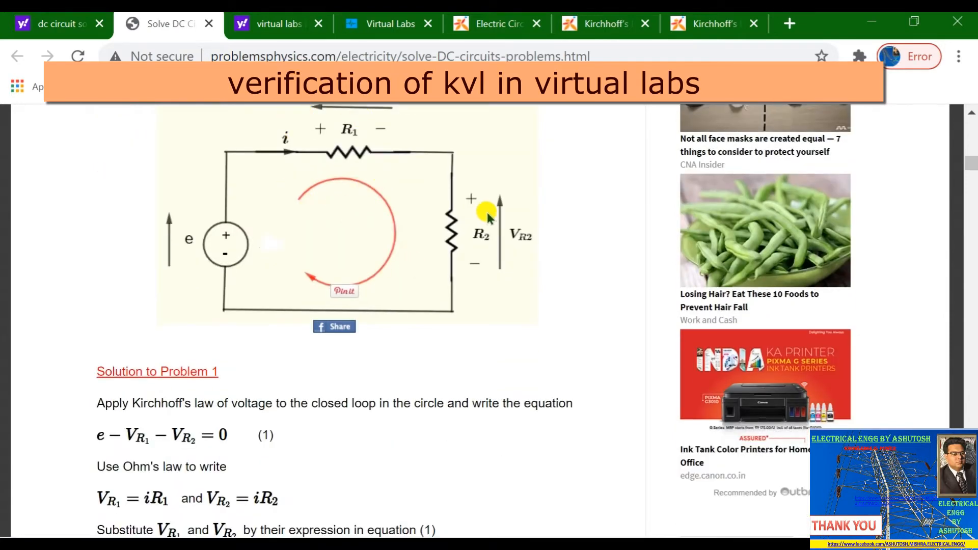
{"action": "scroll", "coordinate": [398, 247], "scroll_direction": "up", "scroll_amount": 5}
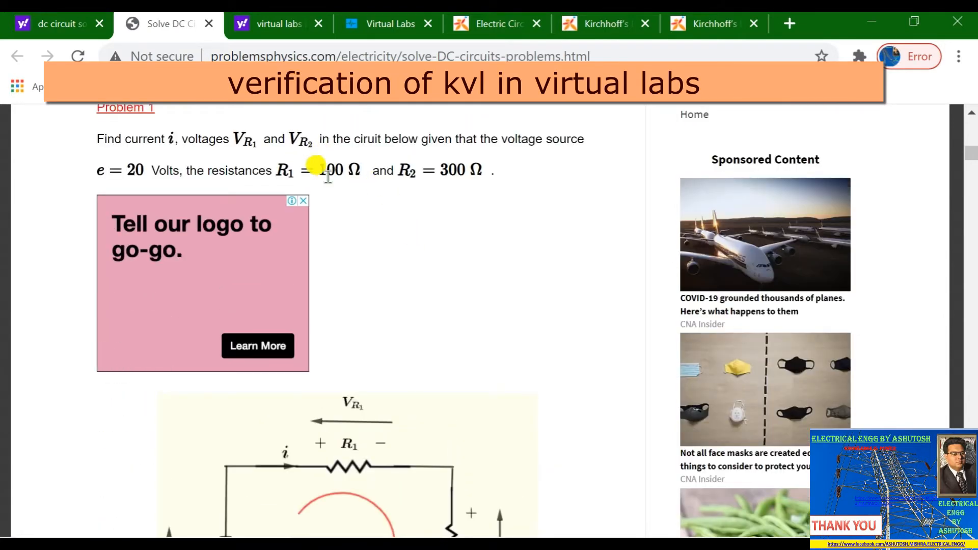
{"action": "left_click", "coordinate": [682, 25]}
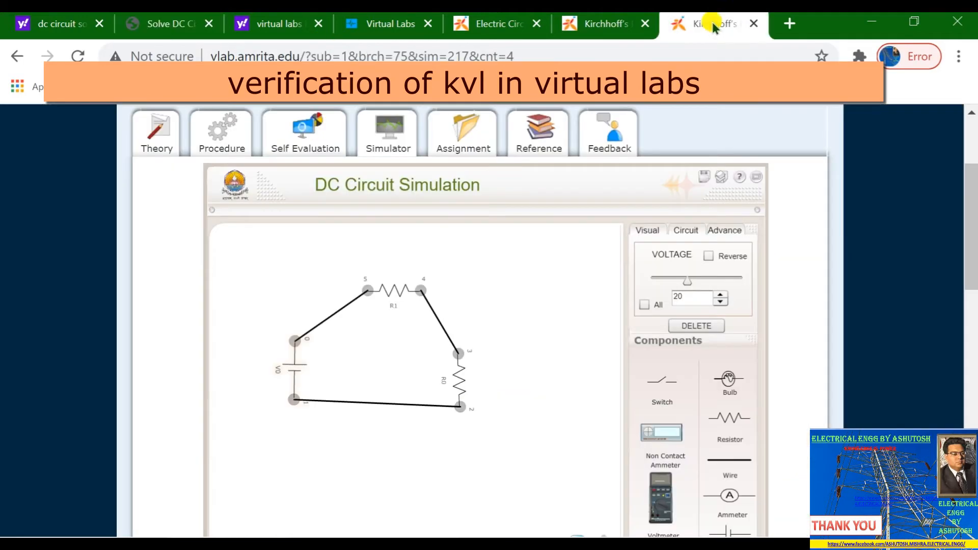
{"action": "left_click", "coordinate": [389, 289]}
{"action": "left_click", "coordinate": [698, 298]}
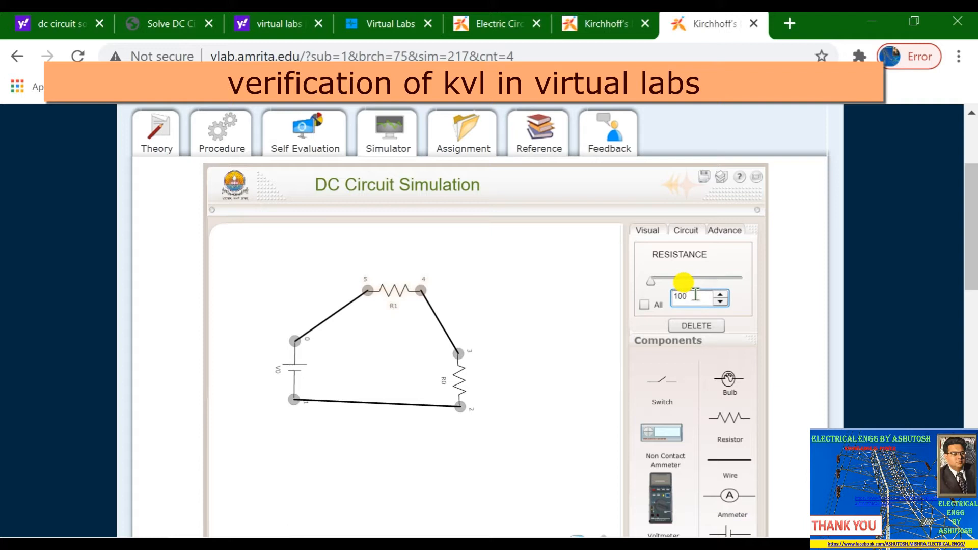
Step: Set the resistance of the vertical resistor R0 to 300 ohms
{"action": "left_click", "coordinate": [532, 307]}
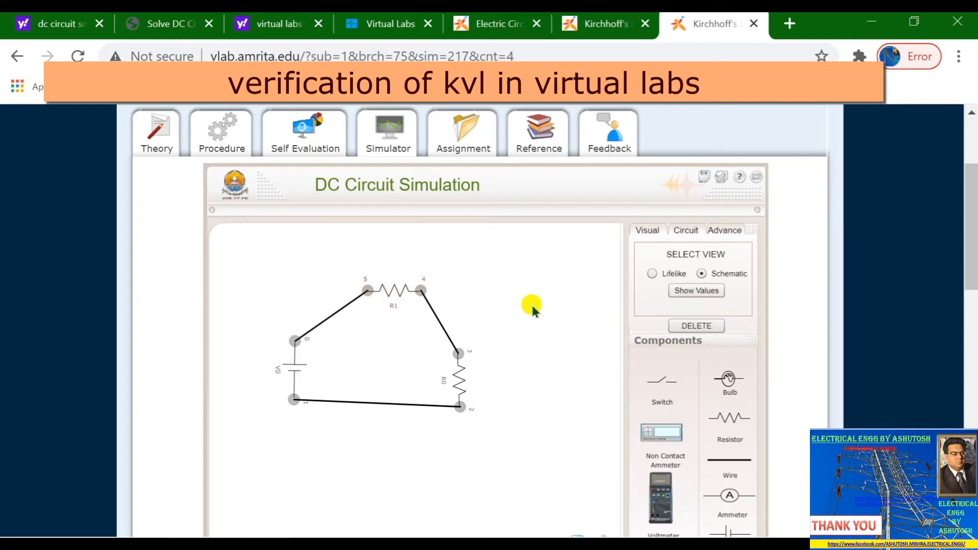
{"action": "left_click", "coordinate": [390, 298]}
{"action": "left_click", "coordinate": [450, 377]}
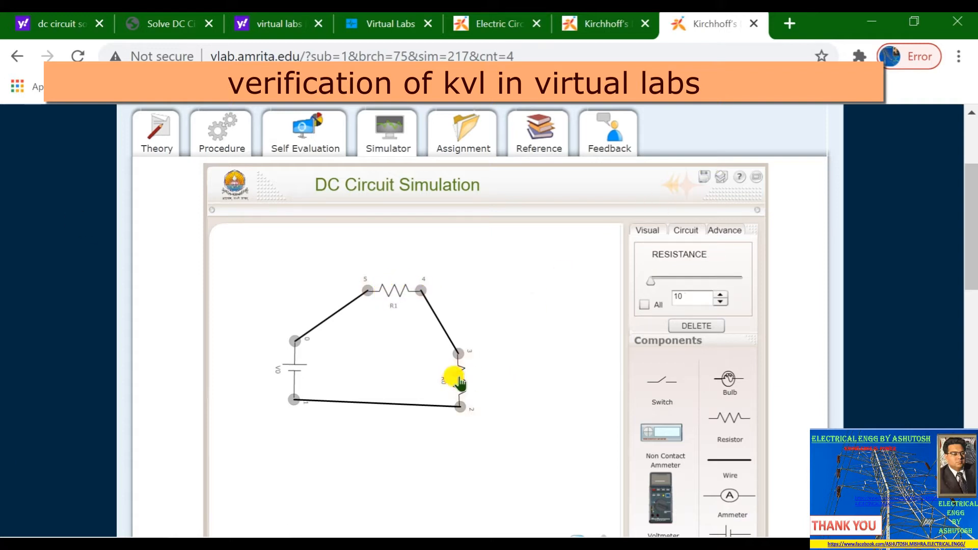
{"action": "double_click", "coordinate": [680, 294]}
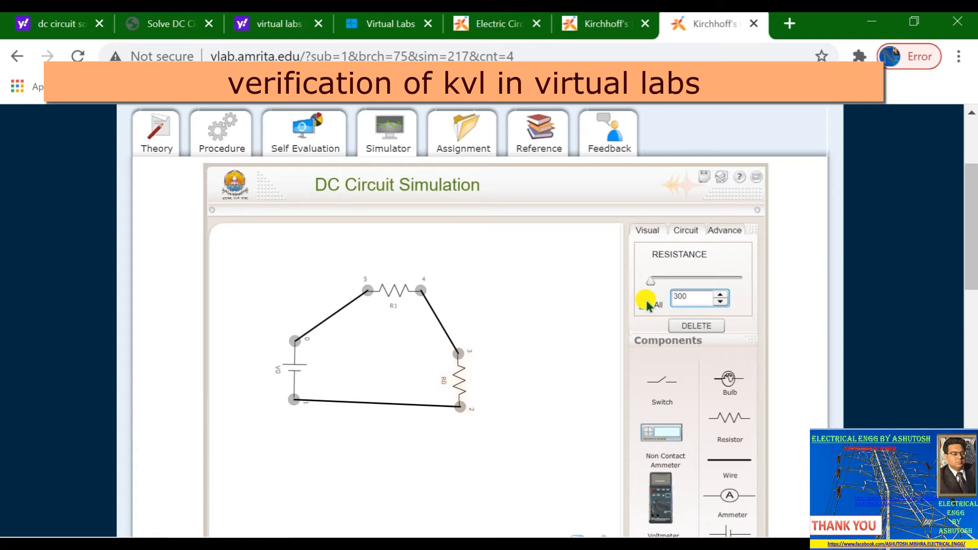
{"action": "type", "text": "300"}
{"action": "left_click", "coordinate": [583, 307]}
Step: Check the values assigned to resistors R0 and R1 and to the battery
{"action": "left_click", "coordinate": [461, 381]}
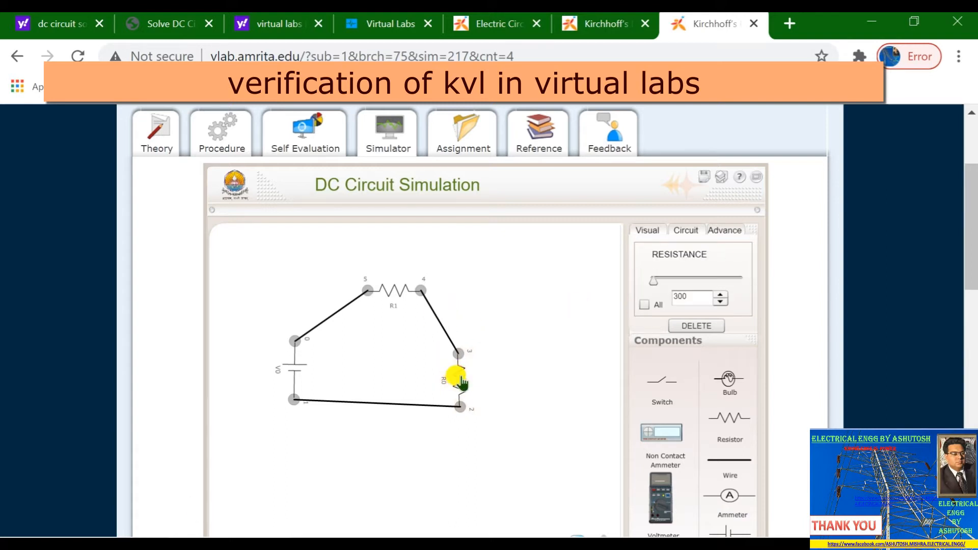
{"action": "left_click", "coordinate": [398, 293]}
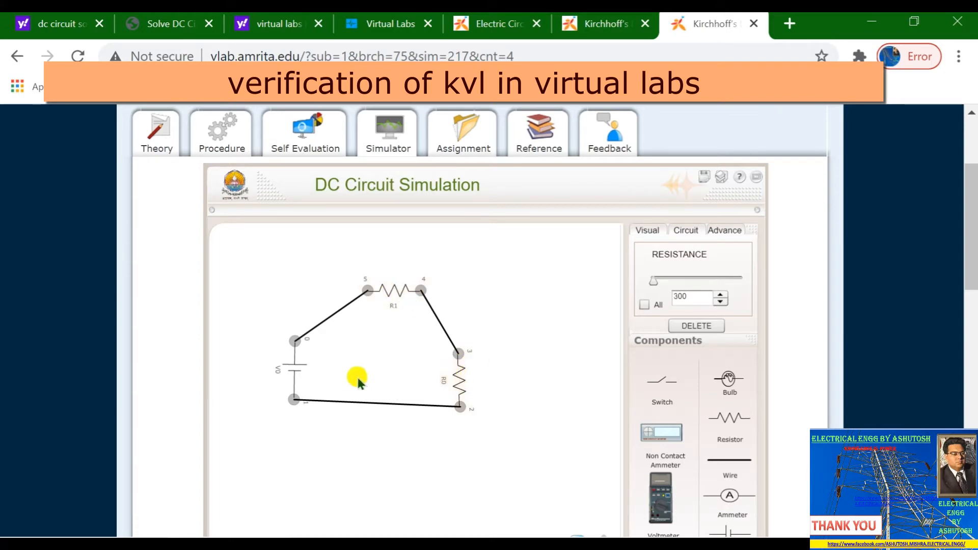
{"action": "left_click", "coordinate": [294, 370]}
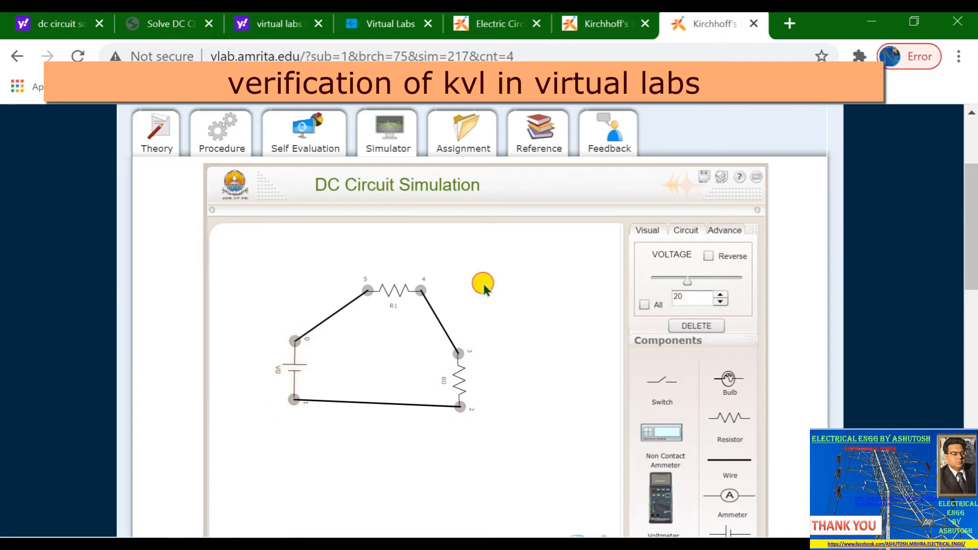
{"action": "left_click", "coordinate": [477, 291]}
Step: Add a non-contact ammeter and measure the current in each of the three connecting wires, ending on the battery–R1 wire
{"action": "mouse_move", "coordinate": [967, 204]}
{"action": "left_mouse_down"}
{"action": "mouse_move", "coordinate": [971, 226]}
{"action": "mouse_move", "coordinate": [971, 215]}
{"action": "left_mouse_up"}
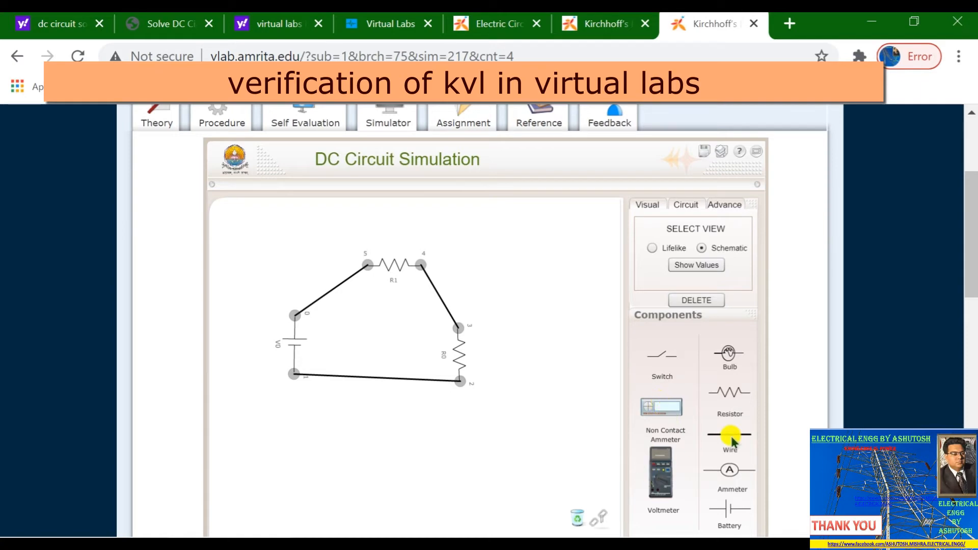
{"action": "left_click_drag", "start_coordinate": [642, 408], "coordinate": [404, 420]}
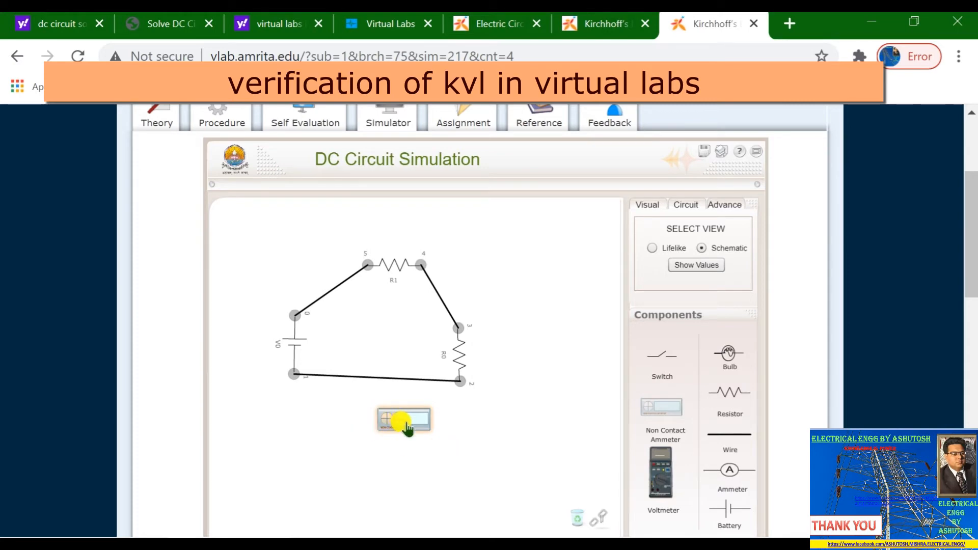
{"action": "left_click_drag", "start_coordinate": [406, 425], "coordinate": [388, 385]}
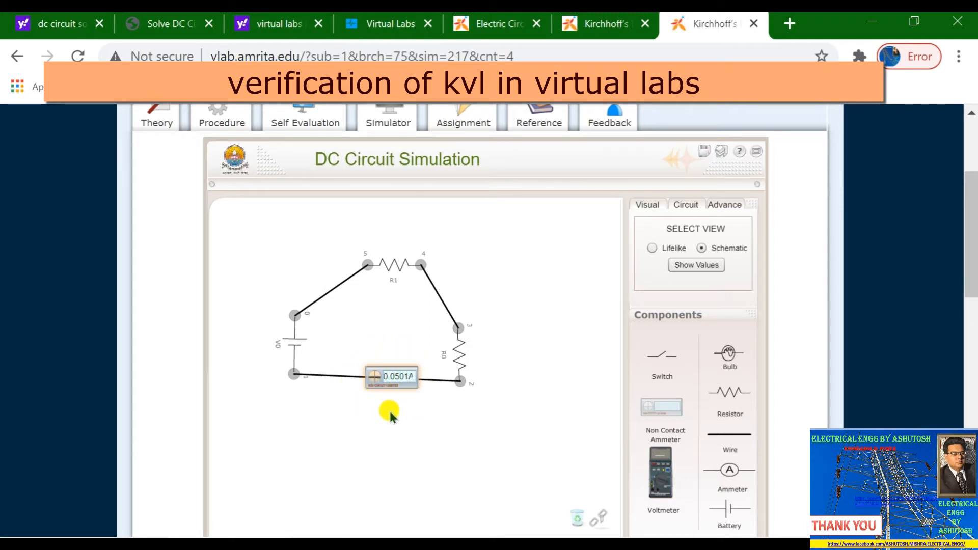
{"action": "left_click_drag", "start_coordinate": [384, 382], "coordinate": [518, 282]}
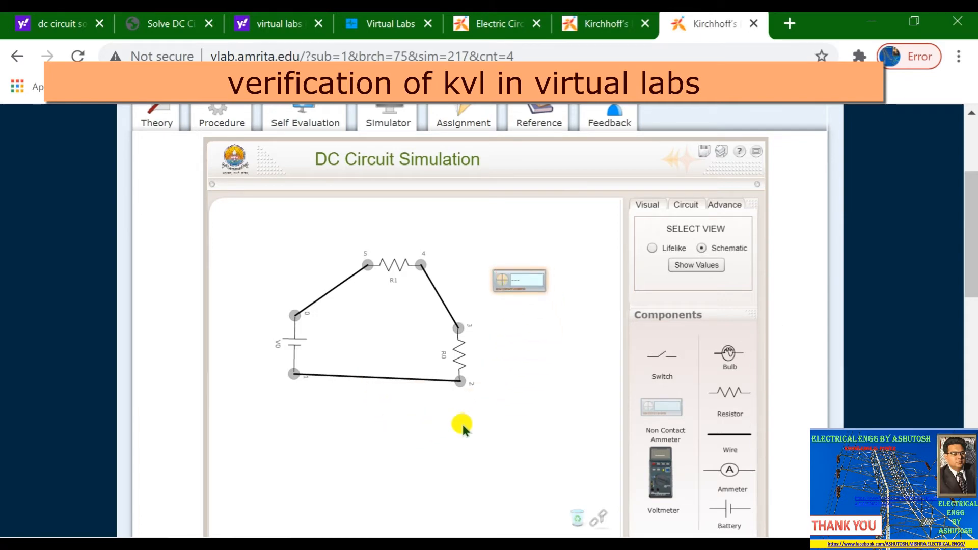
{"action": "left_click_drag", "start_coordinate": [519, 280], "coordinate": [447, 290]}
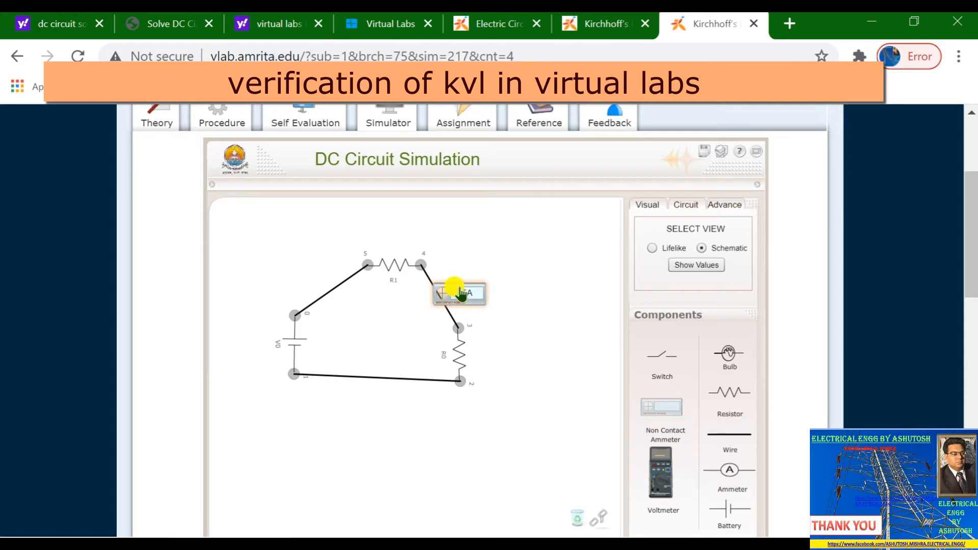
{"action": "left_click_drag", "start_coordinate": [448, 289], "coordinate": [334, 297]}
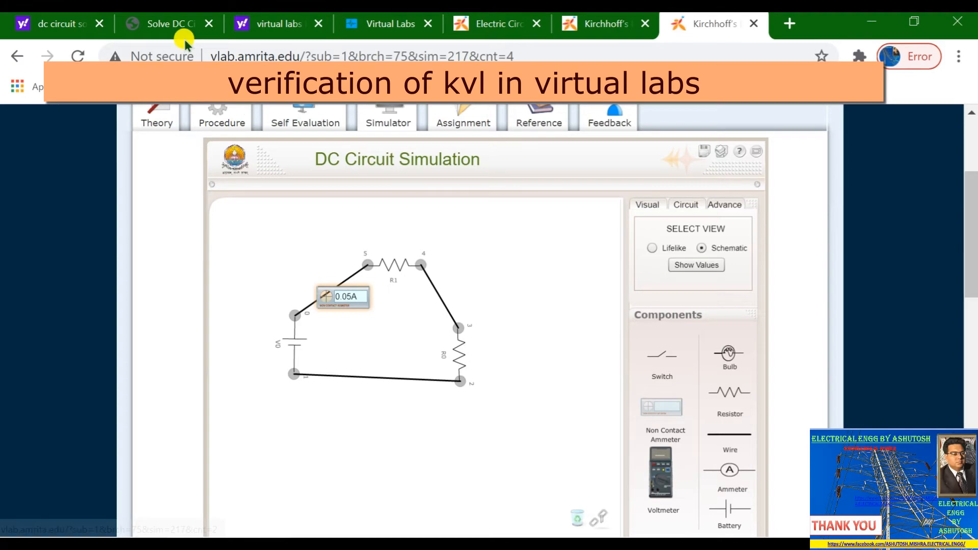
Step: Compare the measured current and R1 voltage with Problem 1's worked solution, moving the voltmeter clear of the circuit
{"action": "left_click", "coordinate": [152, 25]}
{"action": "scroll", "coordinate": [486, 260], "scroll_direction": "down", "scroll_amount": 10}
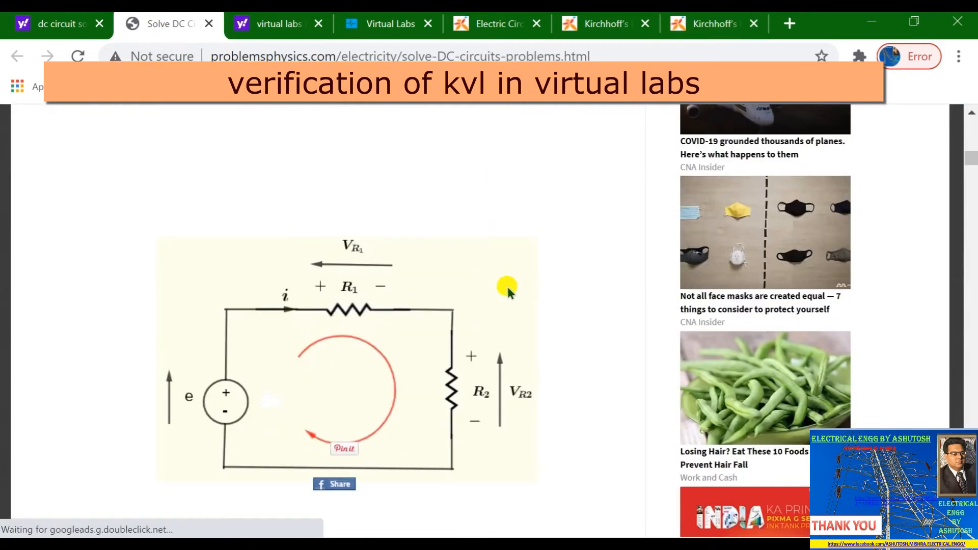
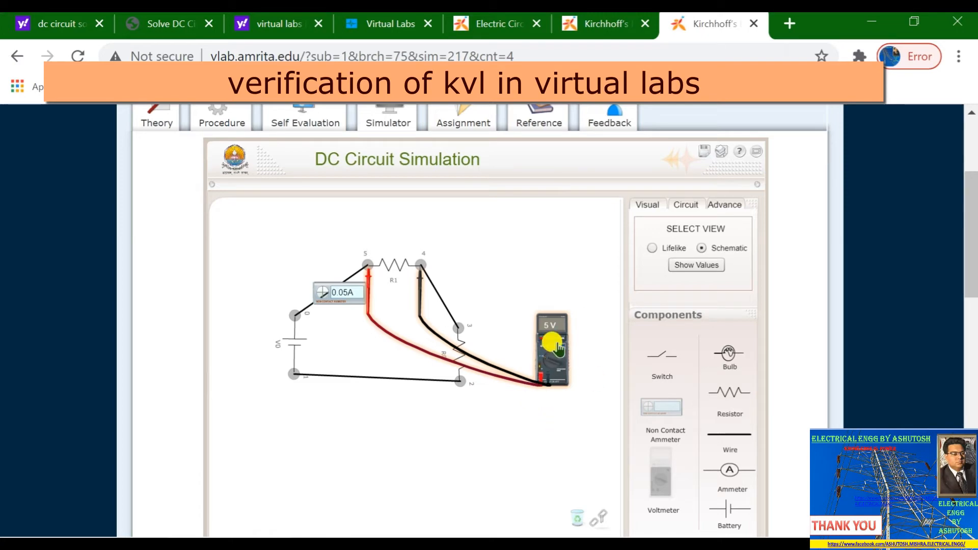
{"action": "left_click_drag", "start_coordinate": [554, 351], "coordinate": [529, 265]}
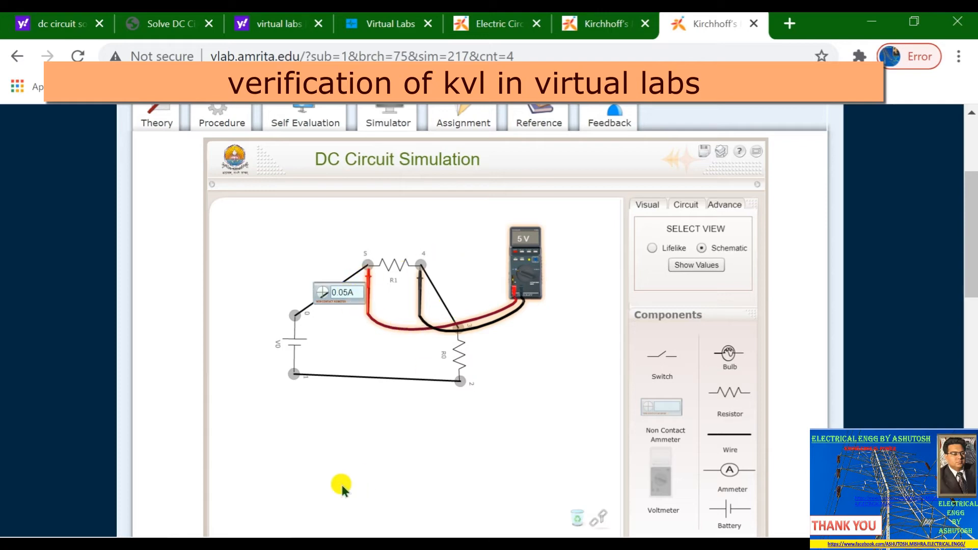
{"action": "left_click", "coordinate": [178, 38]}
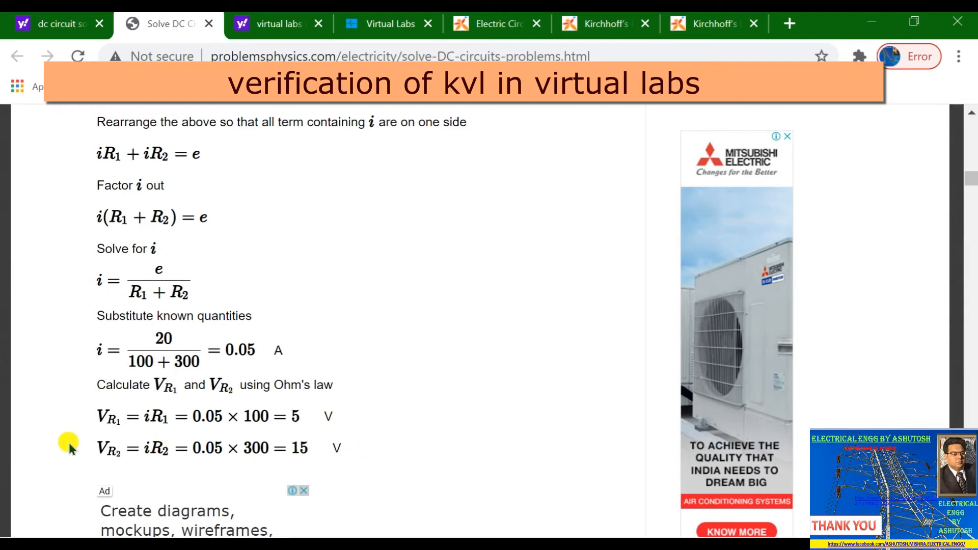
{"action": "left_click", "coordinate": [678, 26]}
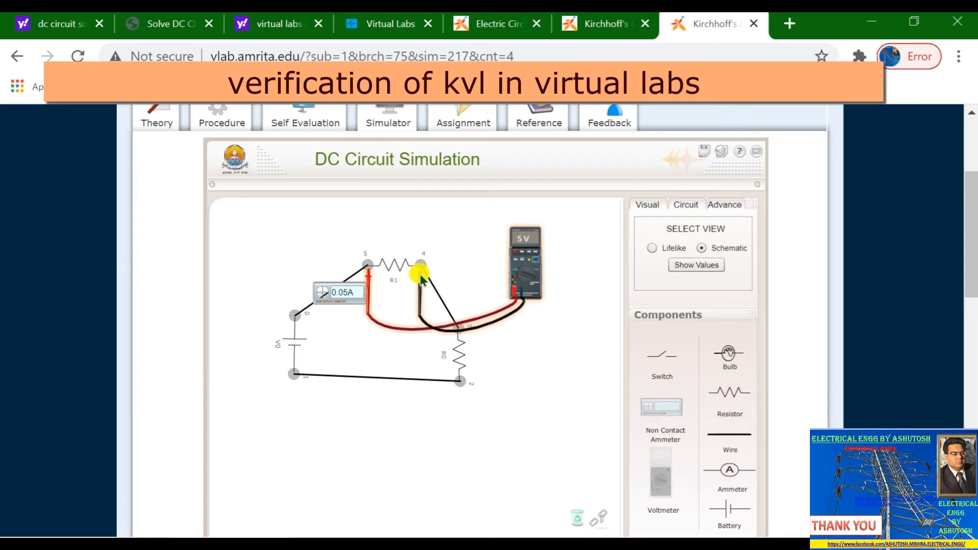
Step: Place the voltmeter's black probe on R0's lower terminal and the red probe on its upper terminal to measure R0's voltage
{"action": "left_click_drag", "start_coordinate": [421, 279], "coordinate": [417, 255]}
{"action": "left_click", "coordinate": [416, 255]}
{"action": "left_click_drag", "start_coordinate": [418, 291], "coordinate": [457, 410]}
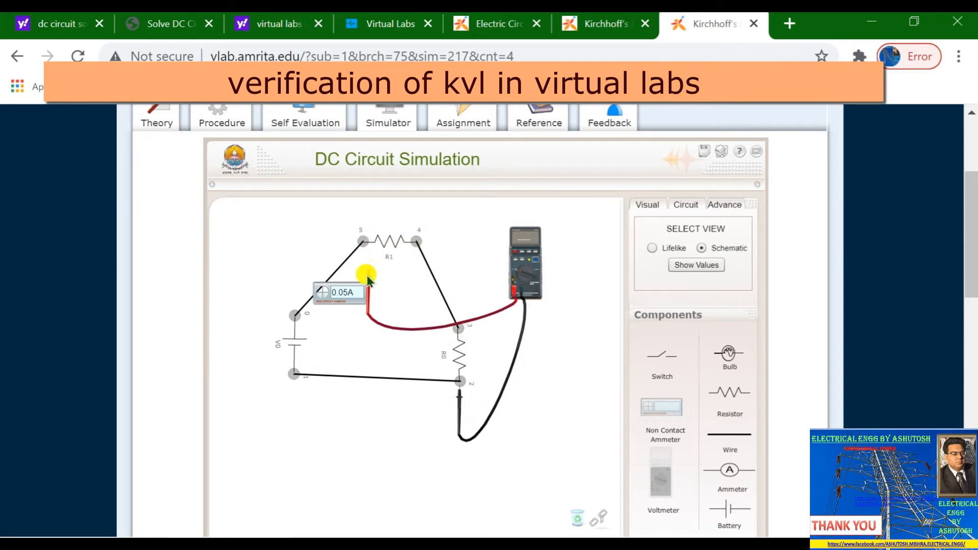
{"action": "left_click_drag", "start_coordinate": [368, 281], "coordinate": [461, 346]}
{"action": "left_click_drag", "start_coordinate": [526, 240], "coordinate": [559, 322]}
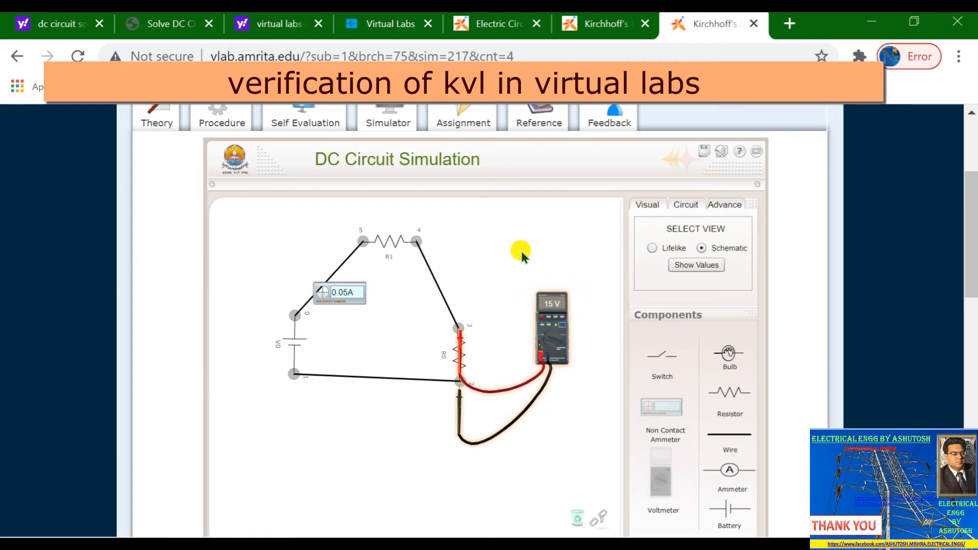
Step: Move both voltmeter probes to the battery terminals, red above and black below, to measure the source voltage
{"action": "left_click_drag", "start_coordinate": [461, 367], "coordinate": [316, 343]}
{"action": "right_click", "coordinate": [316, 343]}
{"action": "left_click", "coordinate": [264, 356]}
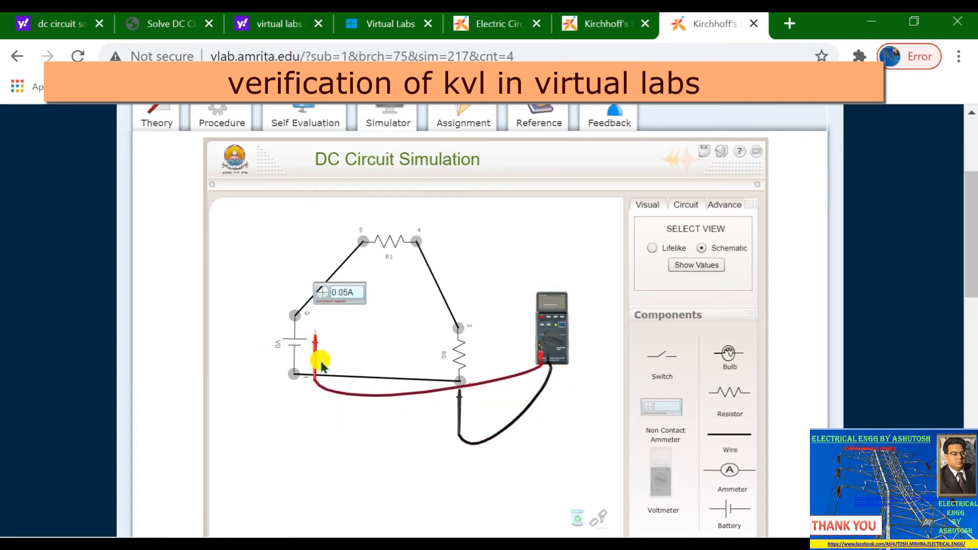
{"action": "left_click_drag", "start_coordinate": [459, 405], "coordinate": [293, 385]}
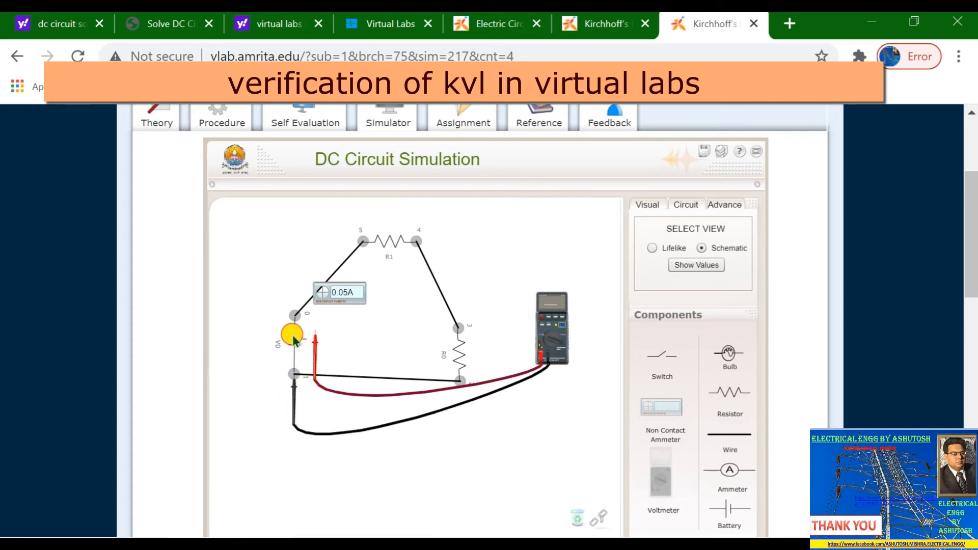
{"action": "left_click_drag", "start_coordinate": [313, 345], "coordinate": [292, 324]}
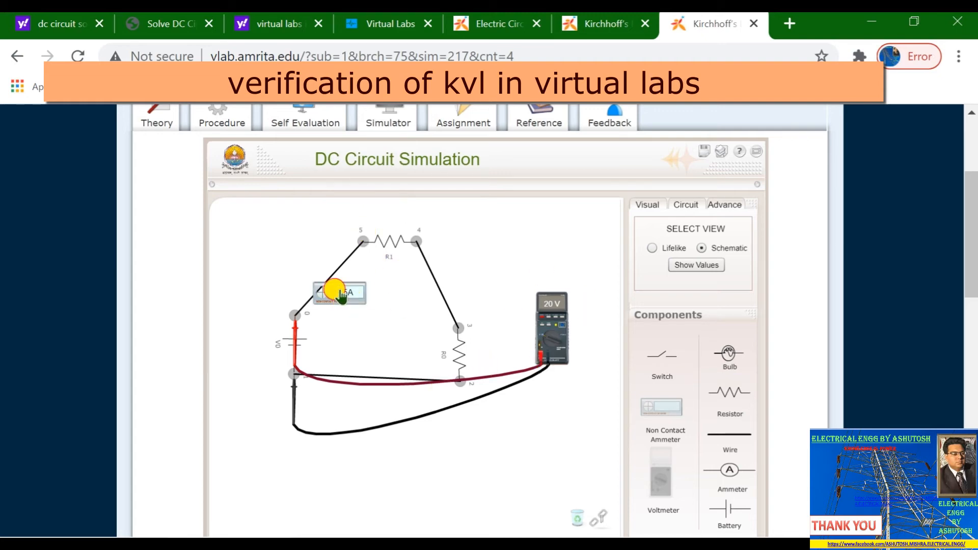
Step: Remeasure the current in the R1–R0 wire and the return wire, and view the circuit as Lifelike before returning to Schematic
{"action": "left_click_drag", "start_coordinate": [341, 295], "coordinate": [451, 292]}
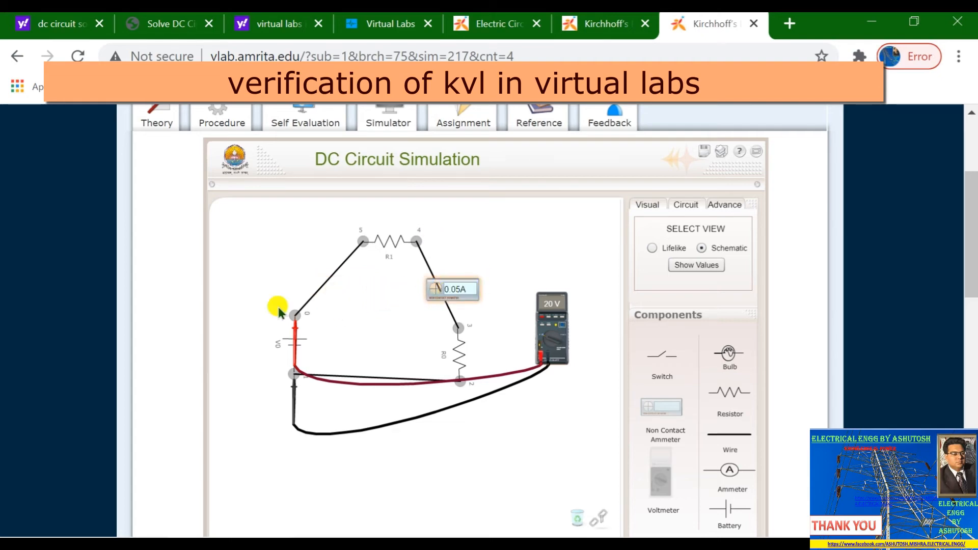
{"action": "left_click_drag", "start_coordinate": [456, 290], "coordinate": [395, 378]}
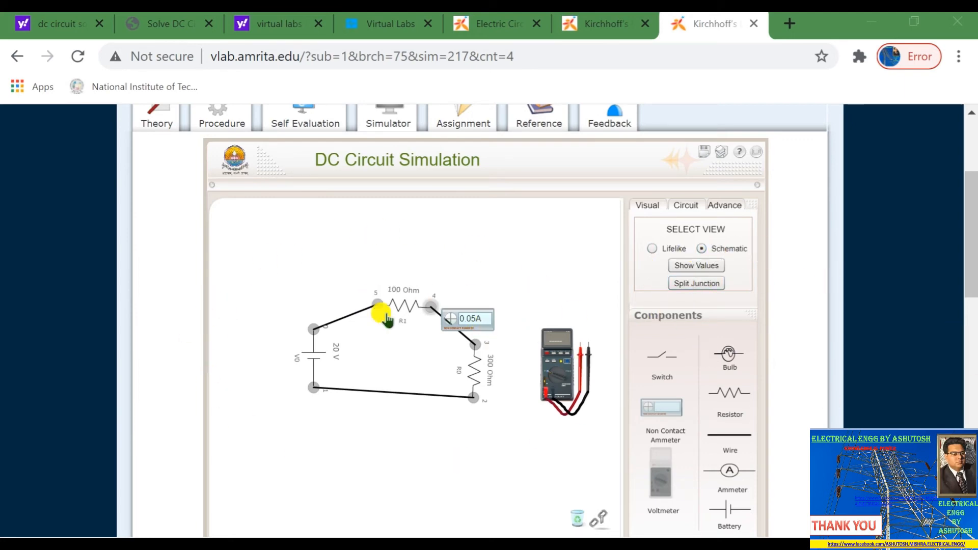
{"action": "left_click", "coordinate": [651, 248]}
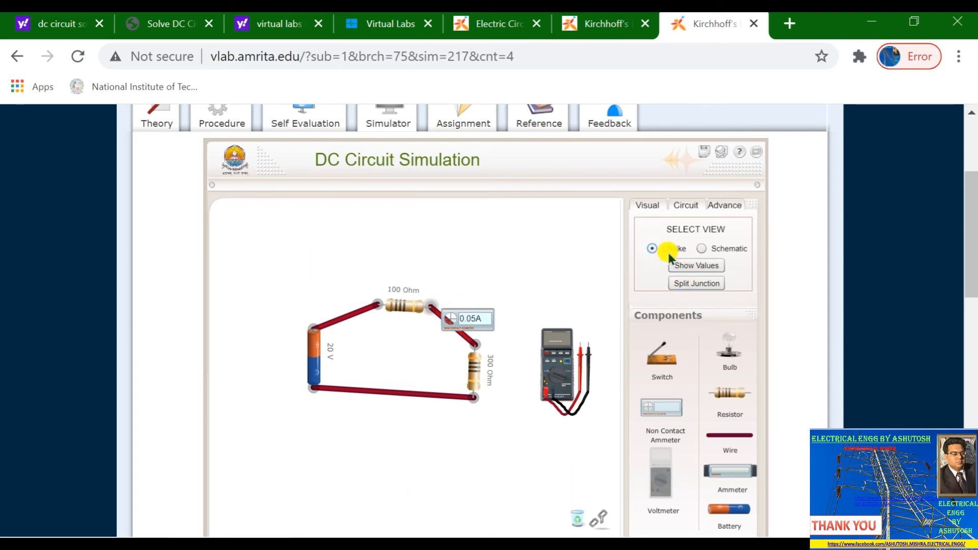
{"action": "left_click", "coordinate": [701, 249]}
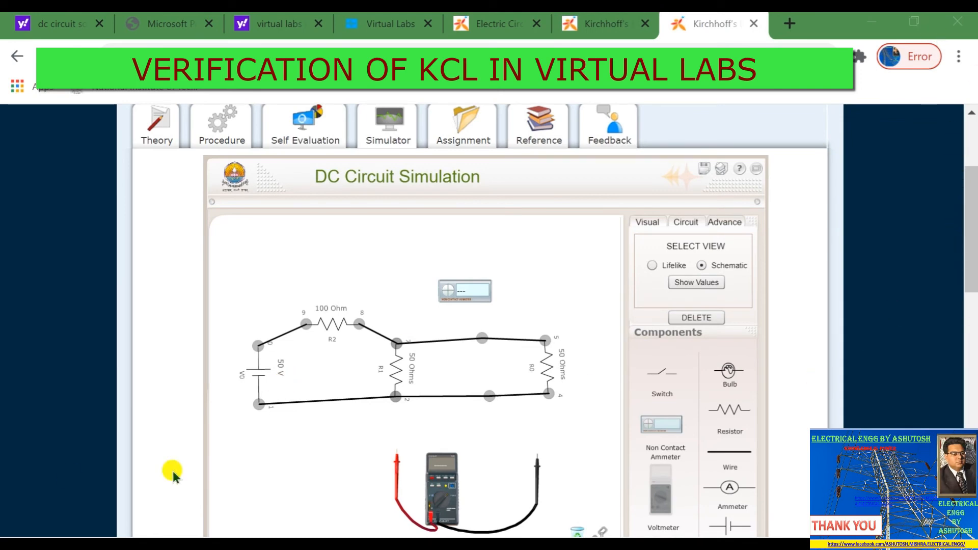
Step: Move the ammeter clear of the parallel circuit and inspect the battery's voltage and the junction joining R2 and R1
{"action": "left_click_drag", "start_coordinate": [487, 300], "coordinate": [478, 266]}
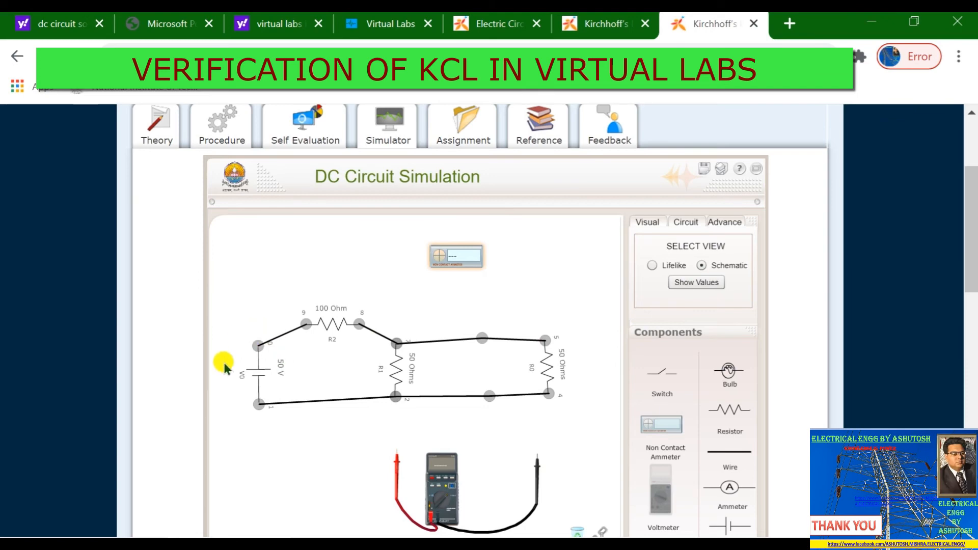
{"action": "left_click", "coordinate": [257, 372]}
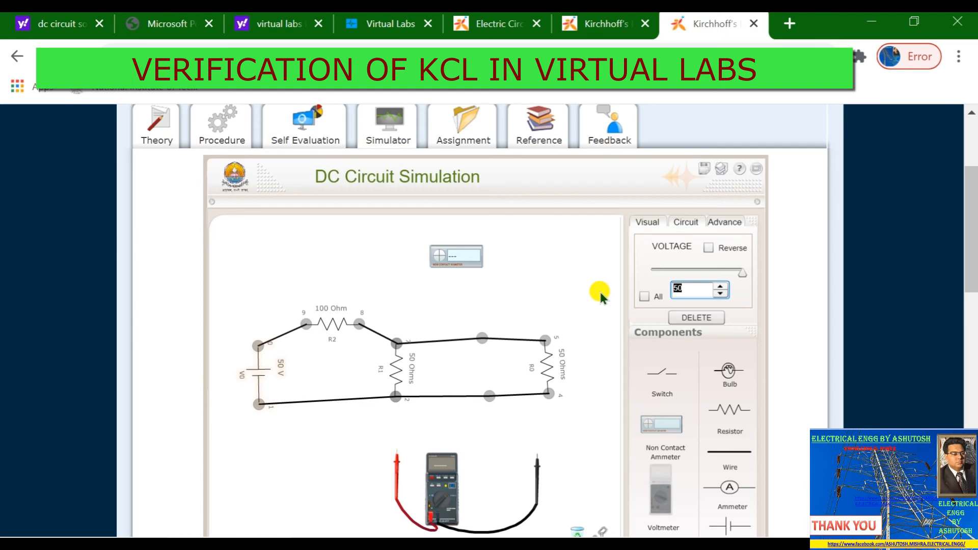
{"action": "left_click", "coordinate": [397, 345]}
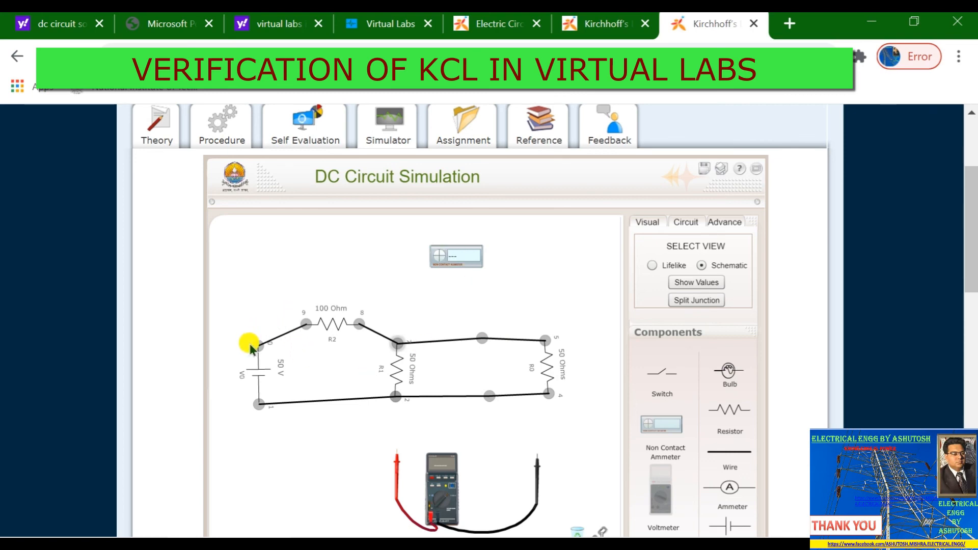
Step: Measure the total current with the non-contact ammeter on the wire between the battery and R2
{"action": "left_click_drag", "start_coordinate": [452, 258], "coordinate": [291, 345]}
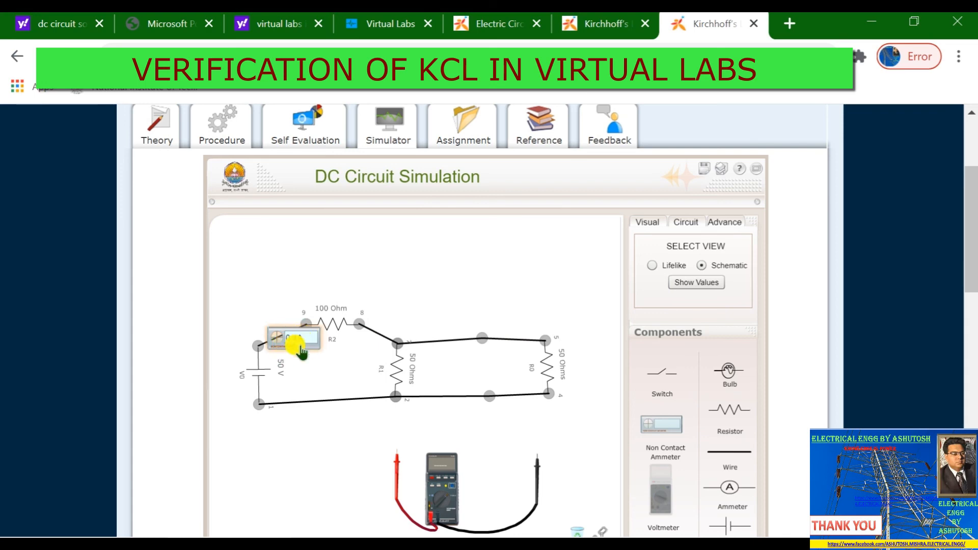
{"action": "mouse_move", "coordinate": [288, 346]}
{"action": "left_mouse_down"}
{"action": "mouse_move", "coordinate": [303, 342]}
{"action": "mouse_move", "coordinate": [290, 344]}
{"action": "left_mouse_up"}
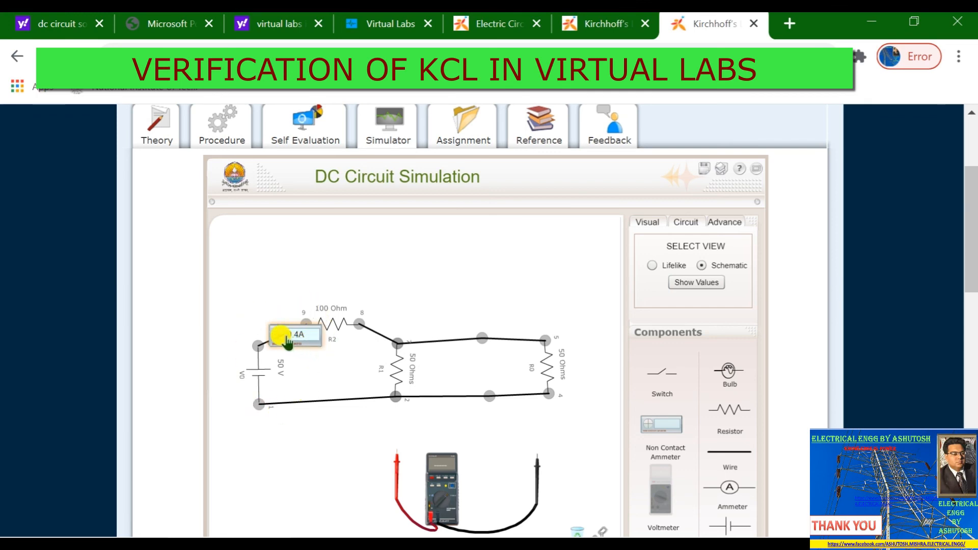
{"action": "left_click_drag", "start_coordinate": [280, 340], "coordinate": [301, 342]}
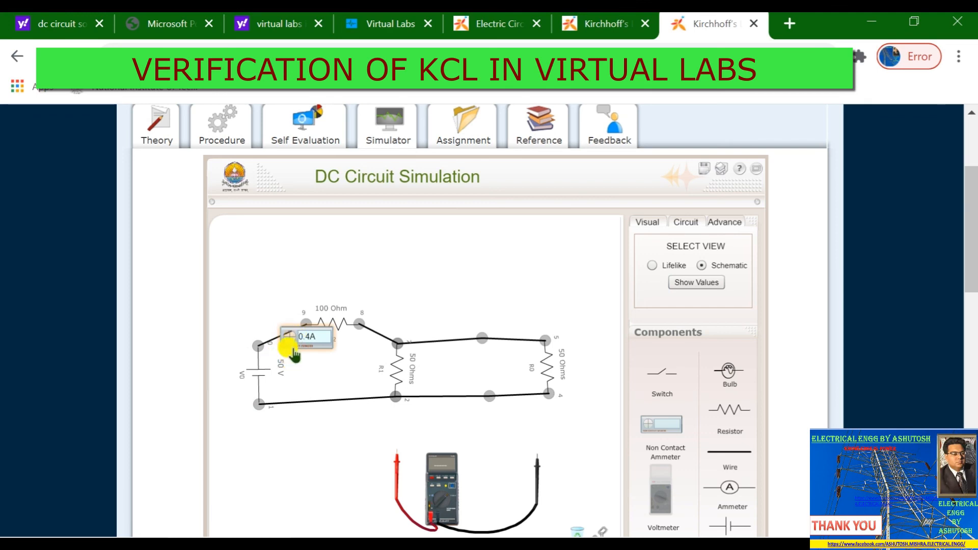
{"action": "left_click", "coordinate": [302, 338]}
Step: Measure the R0 and R1 branch currents, recheck the total current near R2, and move the ammeter off the circuit
{"action": "left_click_drag", "start_coordinate": [309, 345], "coordinate": [469, 339]}
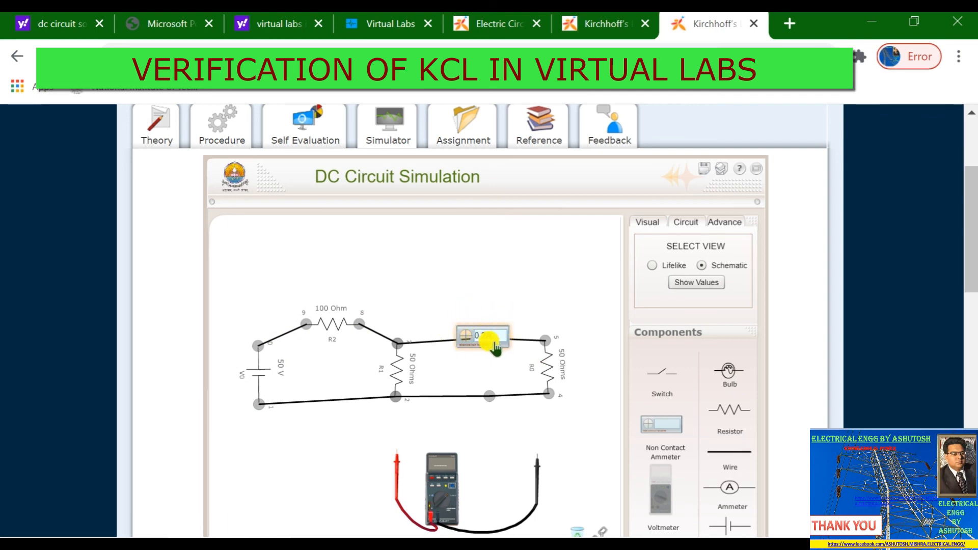
{"action": "left_click_drag", "start_coordinate": [496, 343], "coordinate": [394, 404]}
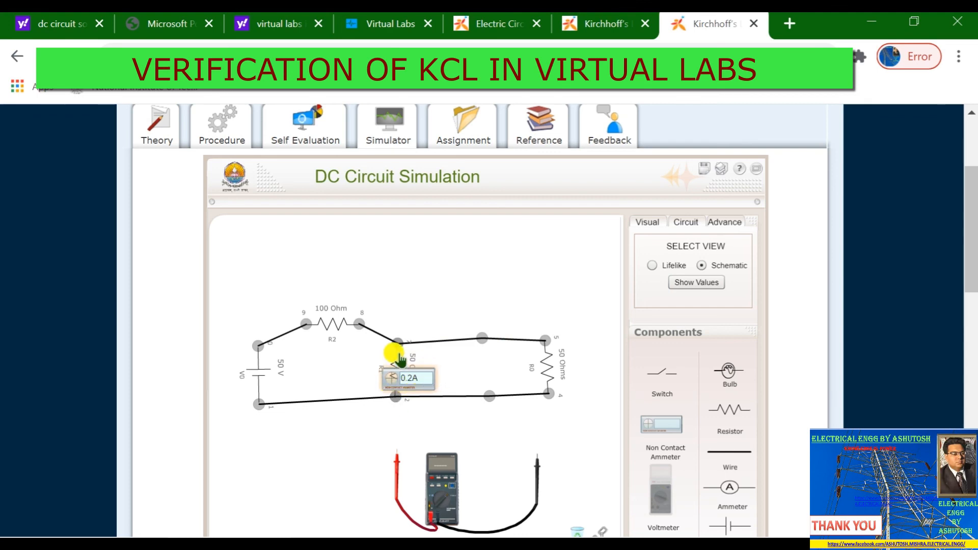
{"action": "left_click_drag", "start_coordinate": [410, 381], "coordinate": [304, 342]}
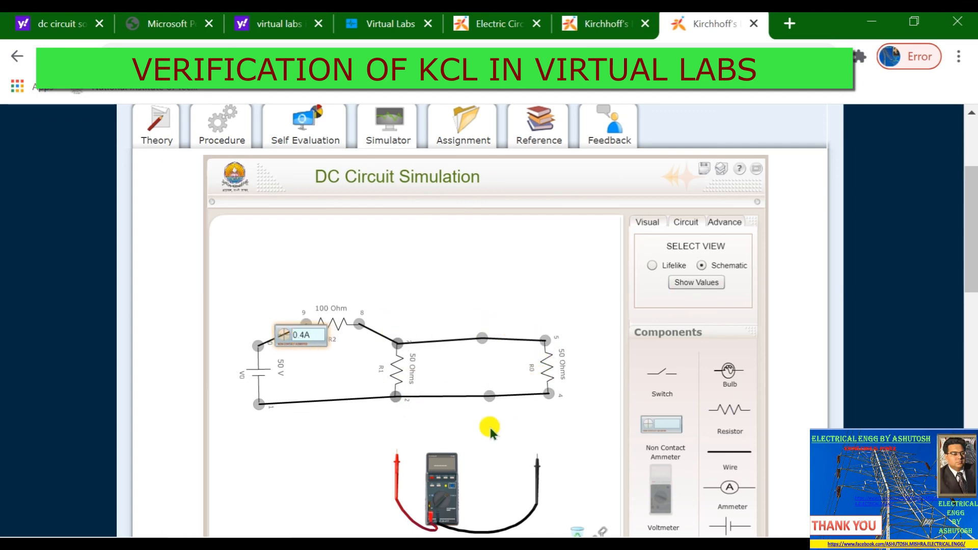
{"action": "left_click_drag", "start_coordinate": [299, 342], "coordinate": [443, 299]}
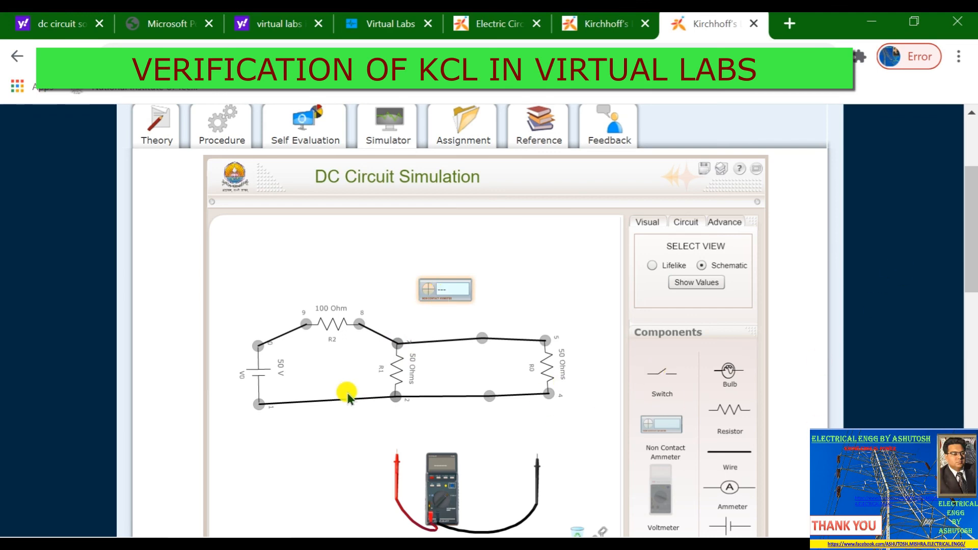